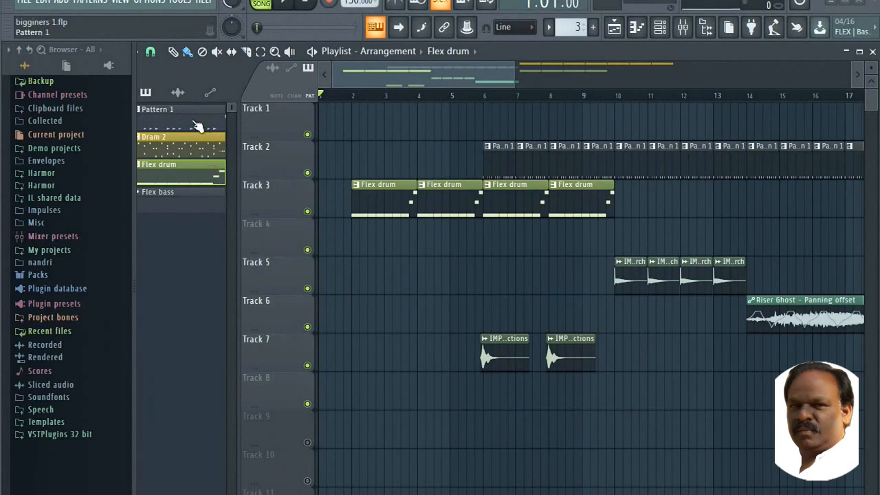
- Select Pattern 1, switch playback to pattern mode and audition the pattern
{"action": "left_click", "coordinate": [197, 125]}
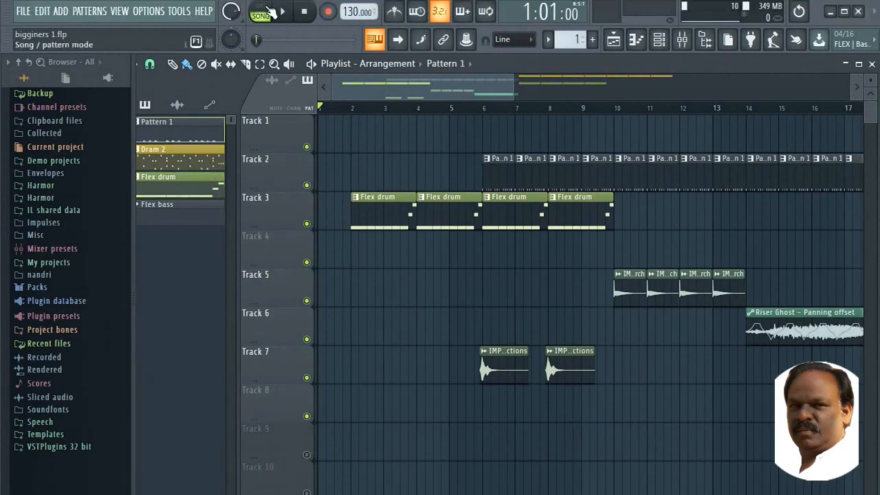
{"action": "left_click", "coordinate": [264, 9]}
{"action": "key", "text": "space"}
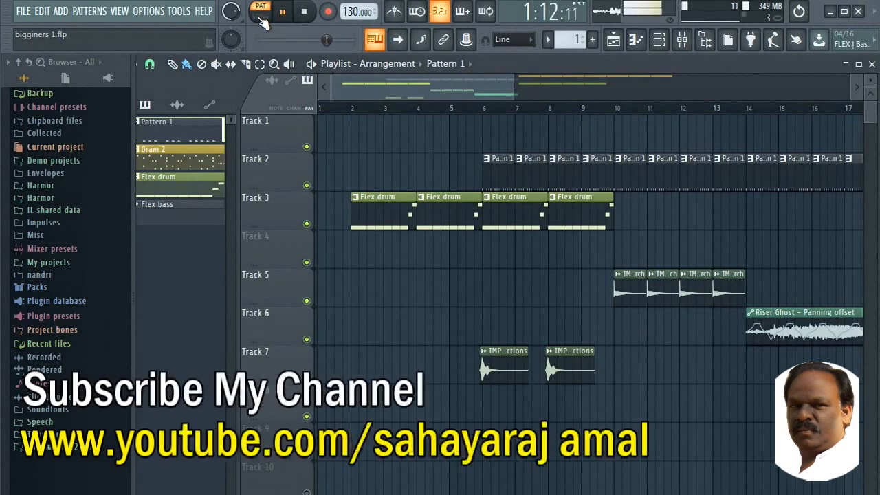
{"action": "key", "text": "space"}
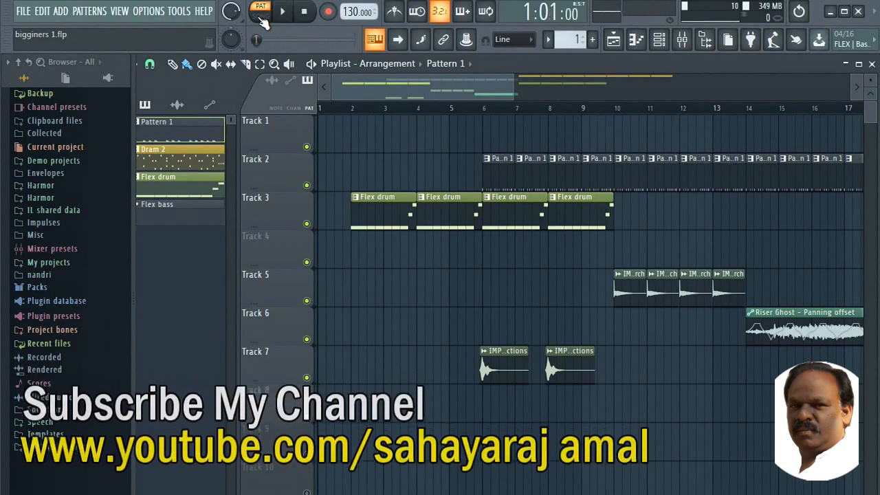
- Make Dram 2 the active pattern and audition it
{"action": "left_click", "coordinate": [548, 40]}
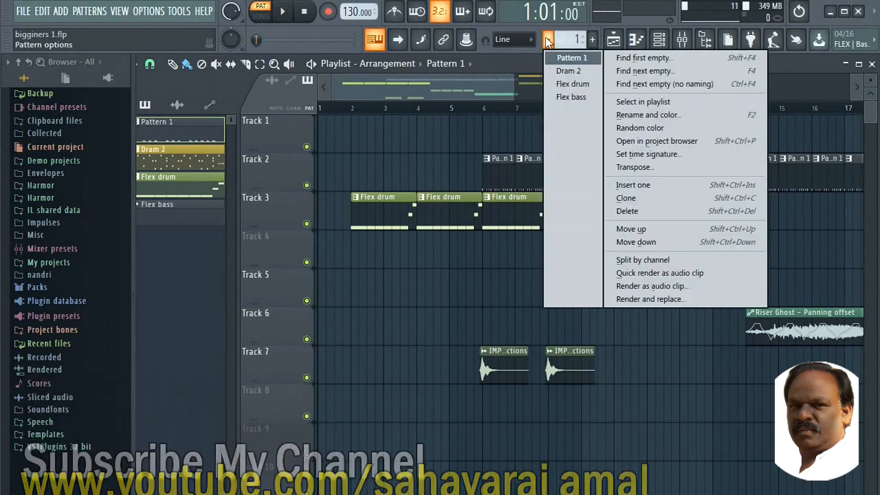
{"action": "left_click", "coordinate": [571, 72]}
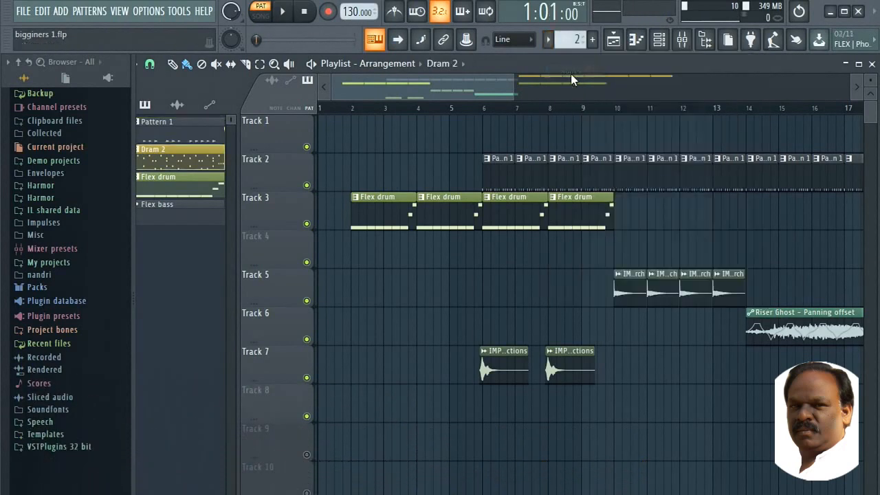
{"action": "key", "text": "space"}
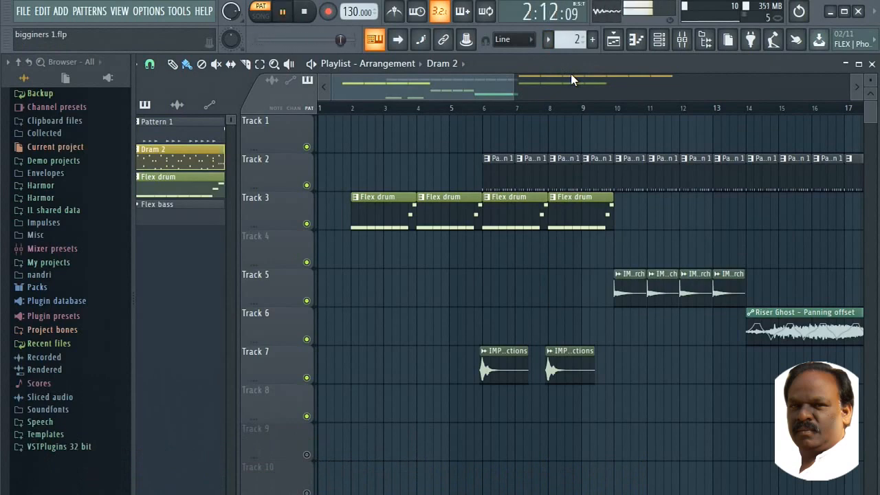
{"action": "key", "text": "space"}
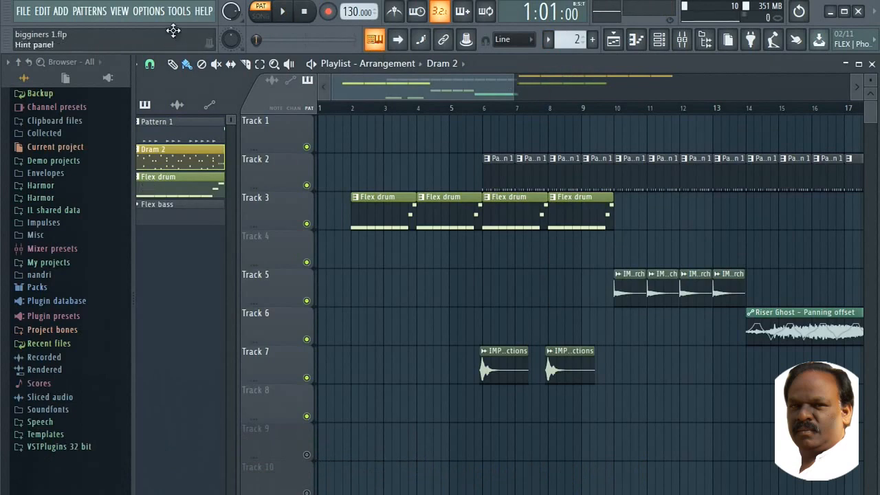
- Make Flex drum the active pattern, audition it and stop playback
{"action": "left_click", "coordinate": [549, 41]}
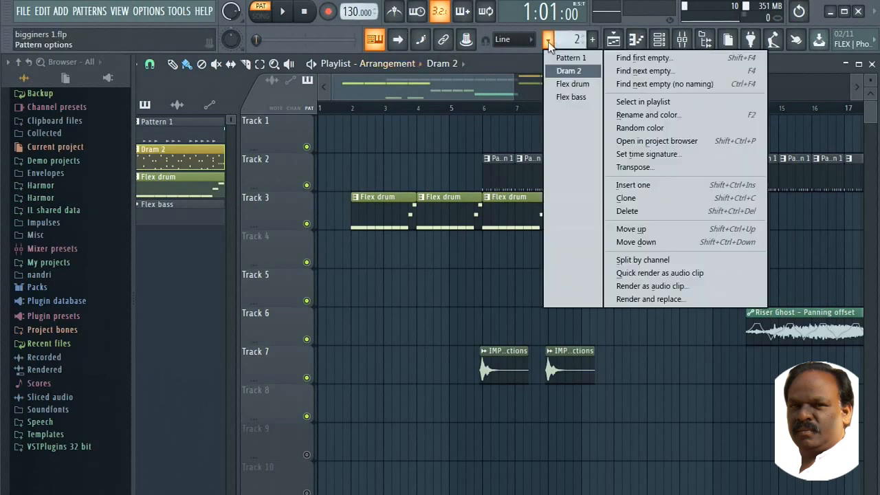
{"action": "left_click", "coordinate": [563, 84]}
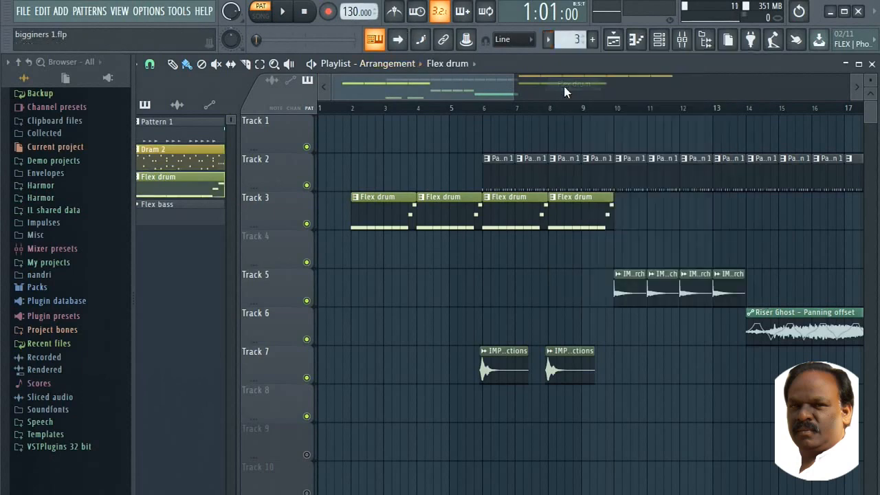
{"action": "left_click", "coordinate": [286, 14]}
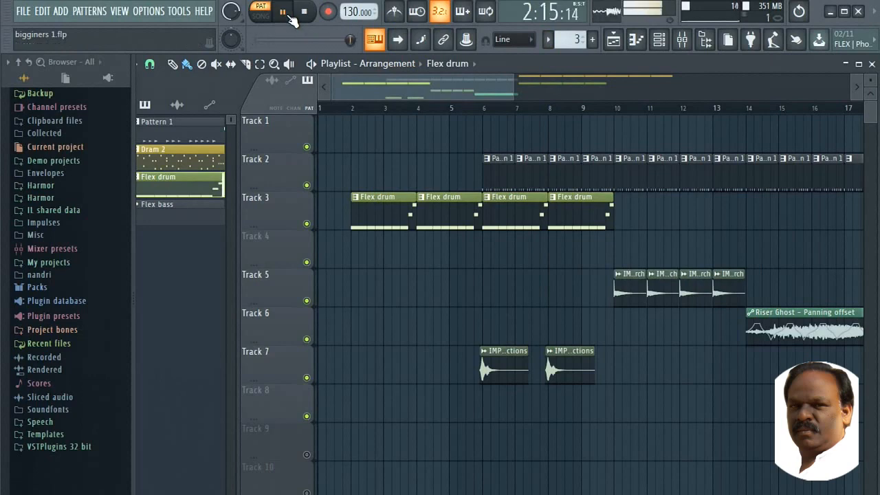
{"action": "left_click", "coordinate": [286, 14]}
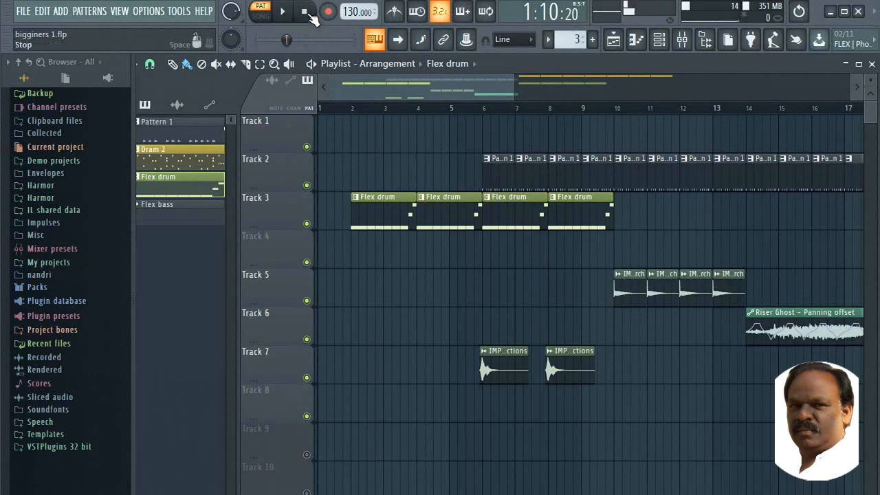
{"action": "left_click", "coordinate": [307, 12]}
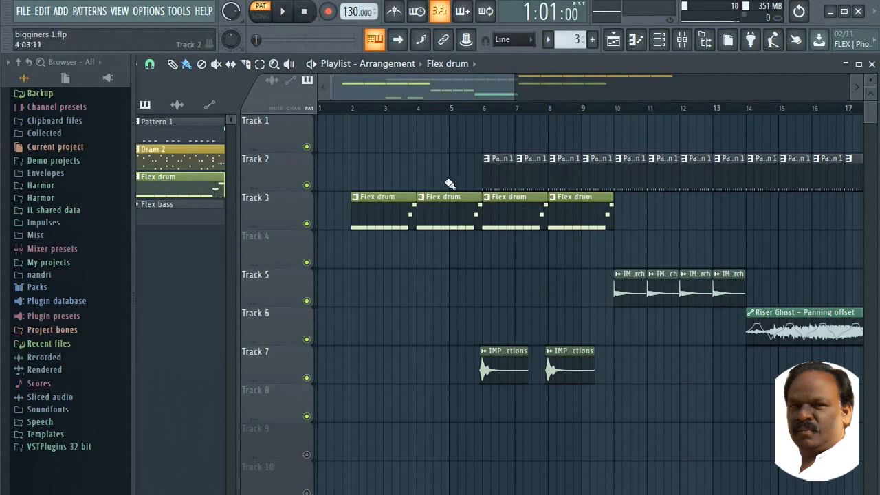
- Open the sample settings of the first Track 7 audio clip, preview its waveform and locate its source file in the browser
{"action": "scroll", "coordinate": [494, 170], "scroll_direction": "down", "scroll_amount": 5}
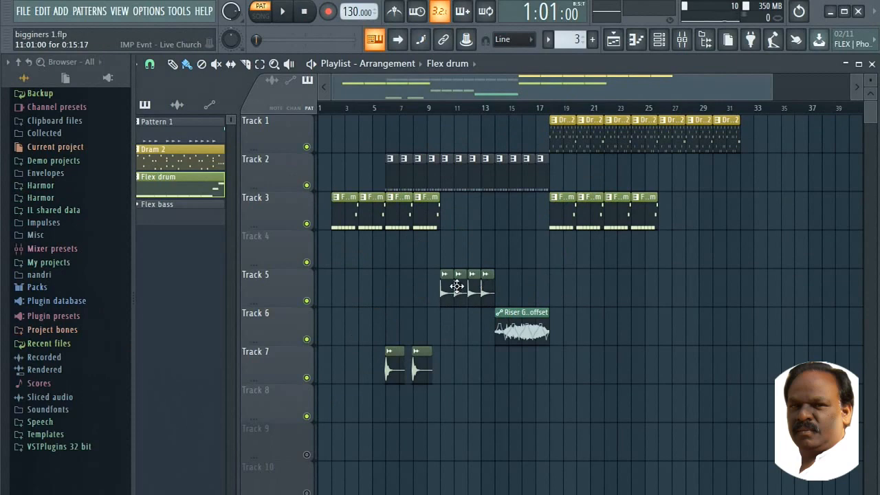
{"action": "double_click", "coordinate": [394, 367]}
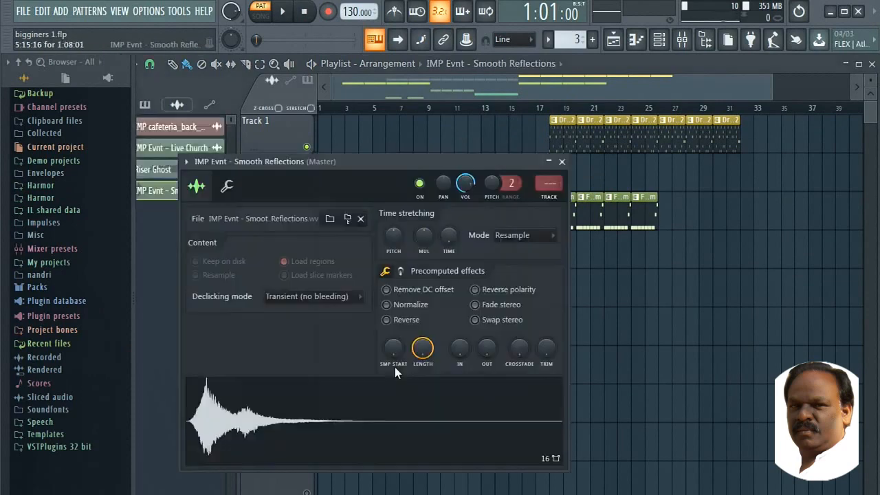
{"action": "left_click", "coordinate": [282, 422]}
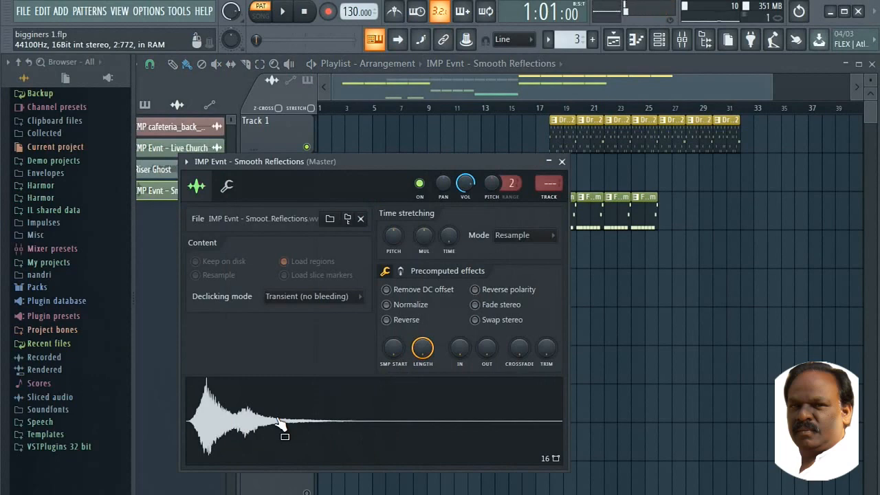
{"action": "left_click", "coordinate": [350, 220]}
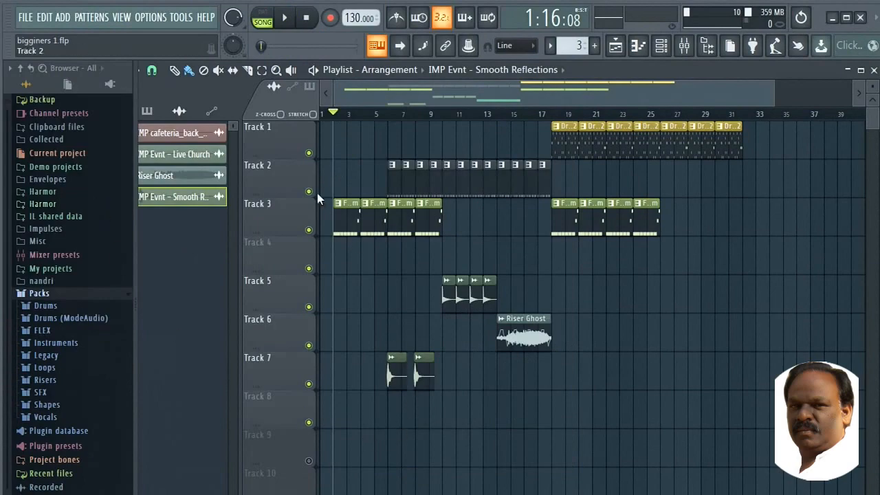
- Play the arrangement in song mode from about bar 2 through the Riser Ghost clip and stop it
{"action": "key", "text": "space"}
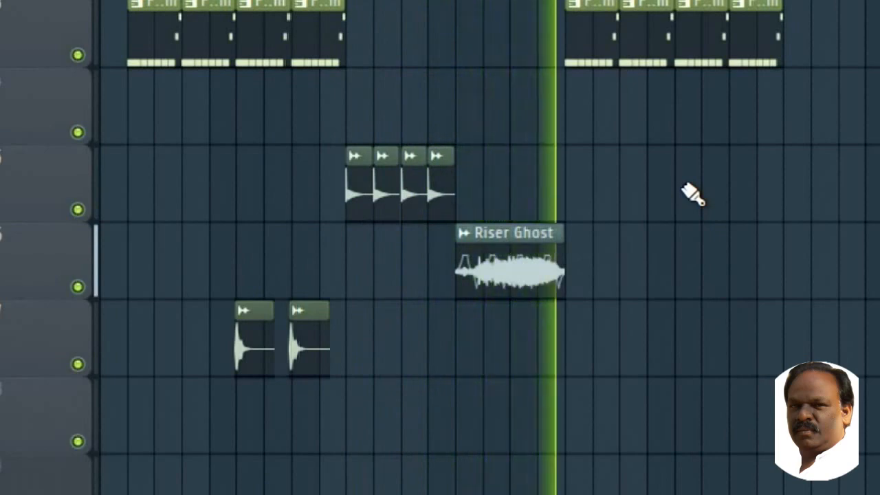
{"action": "key", "text": "space"}
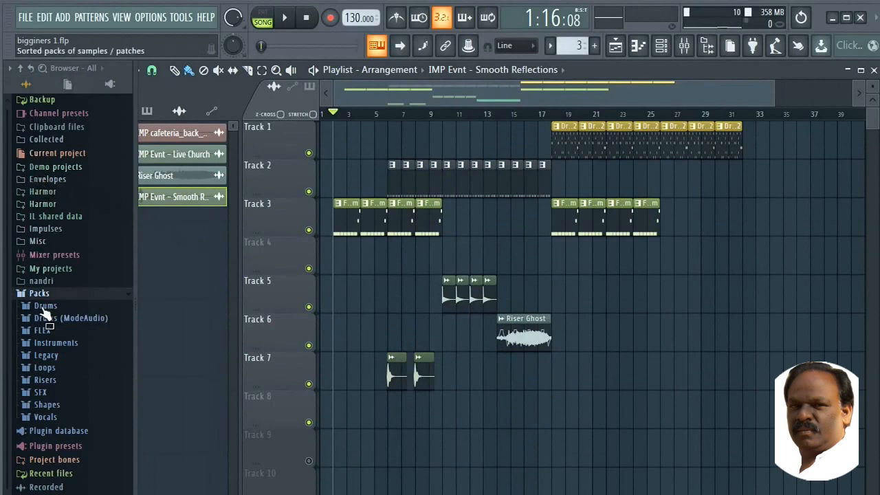
- Open the Riser Ghost clip's sample settings on Track 6, locate its source file in the browser and close the settings
{"action": "double_click", "coordinate": [529, 328]}
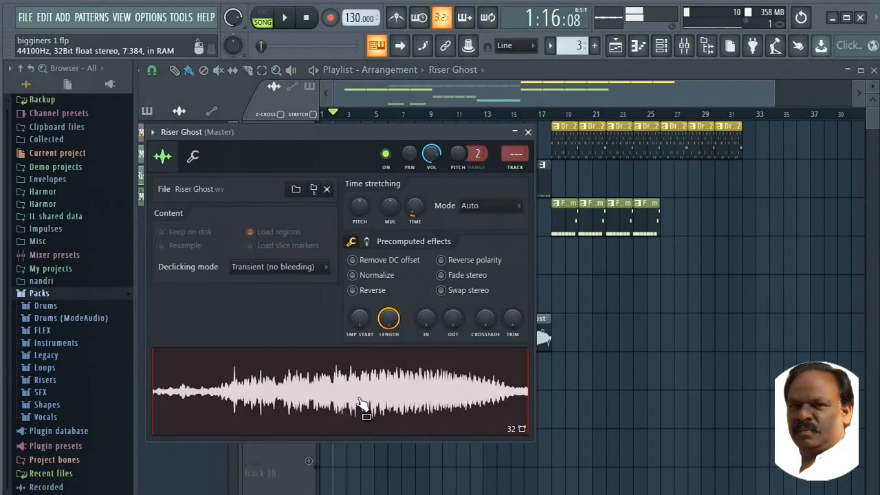
{"action": "left_click", "coordinate": [314, 189]}
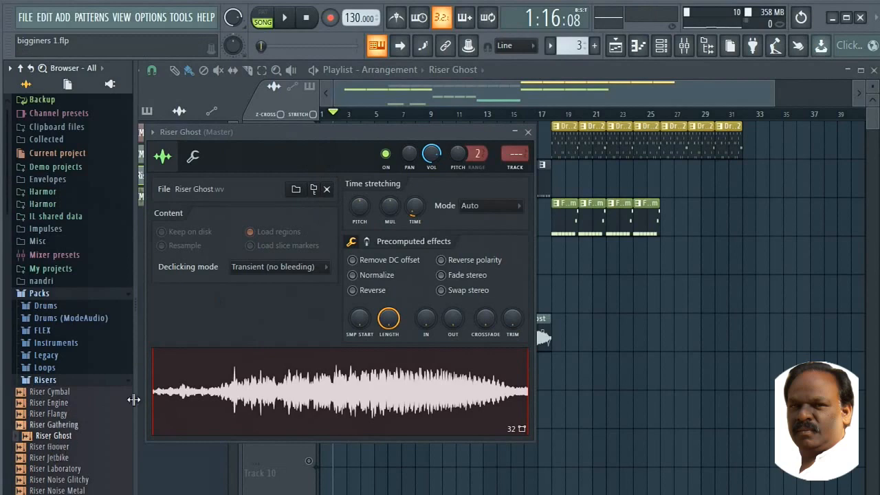
{"action": "left_click", "coordinate": [529, 132]}
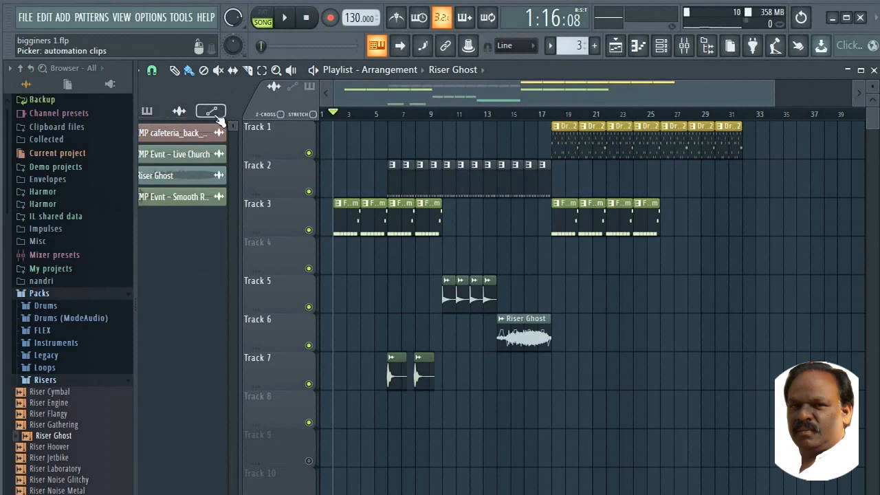
- Select the unused audio clips in the playlist's clip picker and delete the IMP cafeteria_back clip, confirming the deletion
{"action": "left_click", "coordinate": [146, 111]}
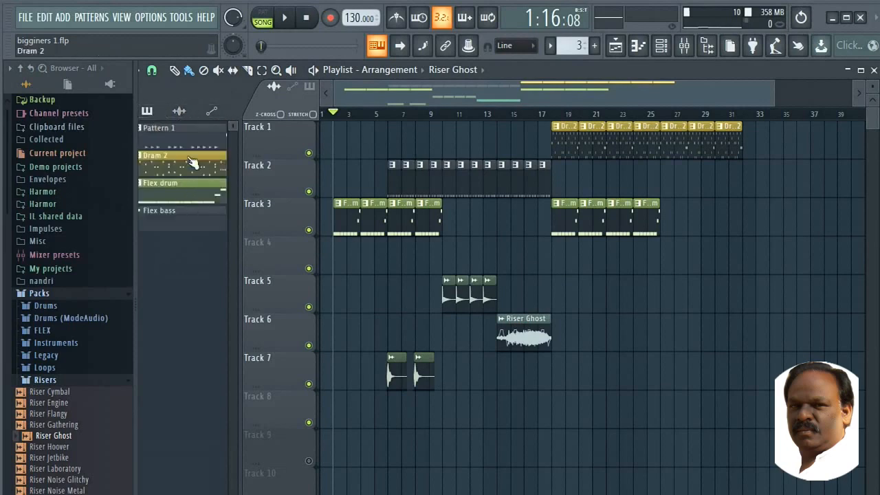
{"action": "left_click", "coordinate": [179, 110]}
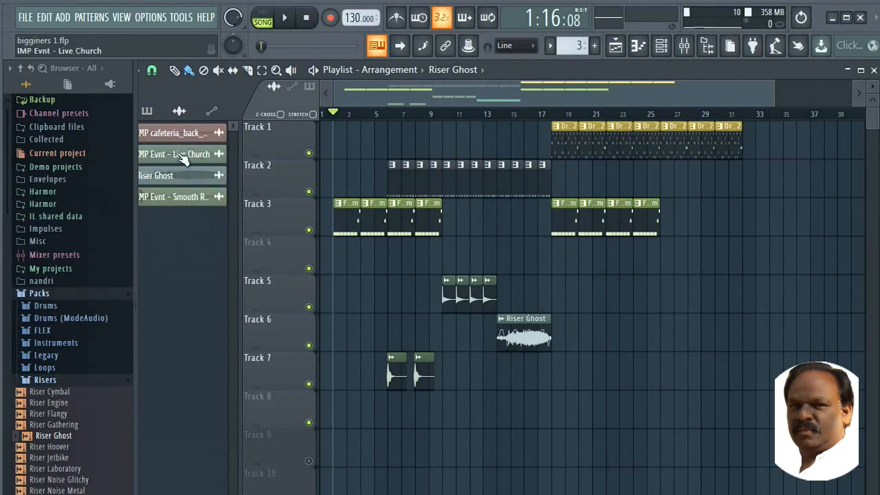
{"action": "left_click", "coordinate": [180, 112]}
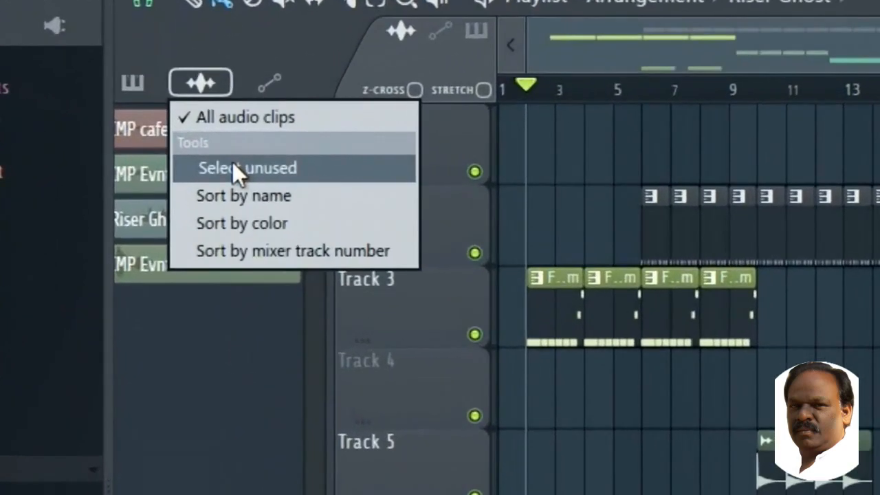
{"action": "left_click", "coordinate": [233, 165]}
{"action": "right_click", "coordinate": [197, 127]}
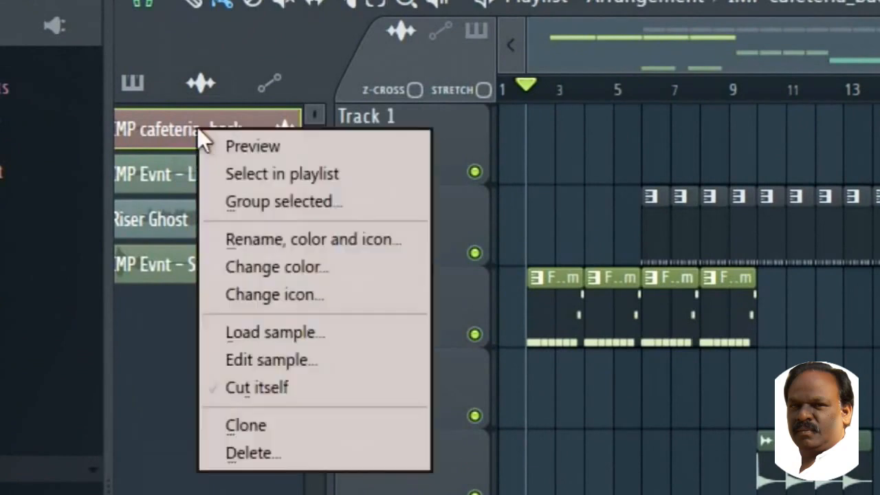
{"action": "left_click", "coordinate": [290, 450]}
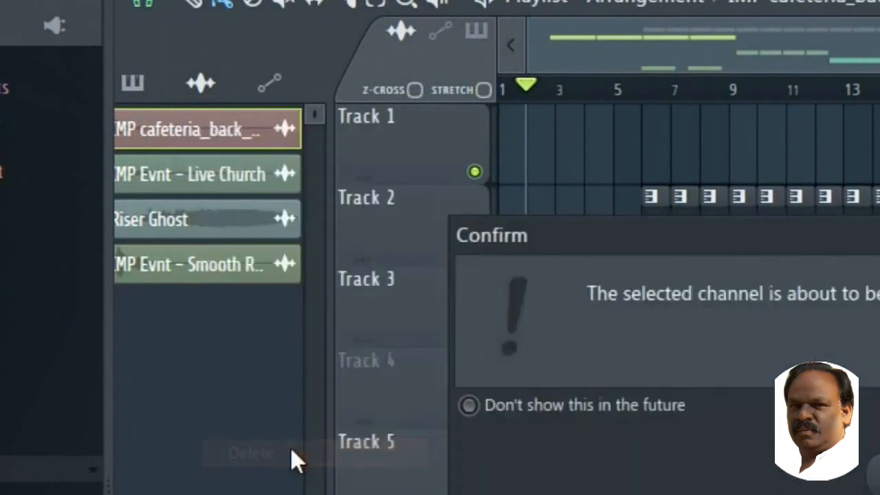
{"action": "left_click", "coordinate": [876, 475]}
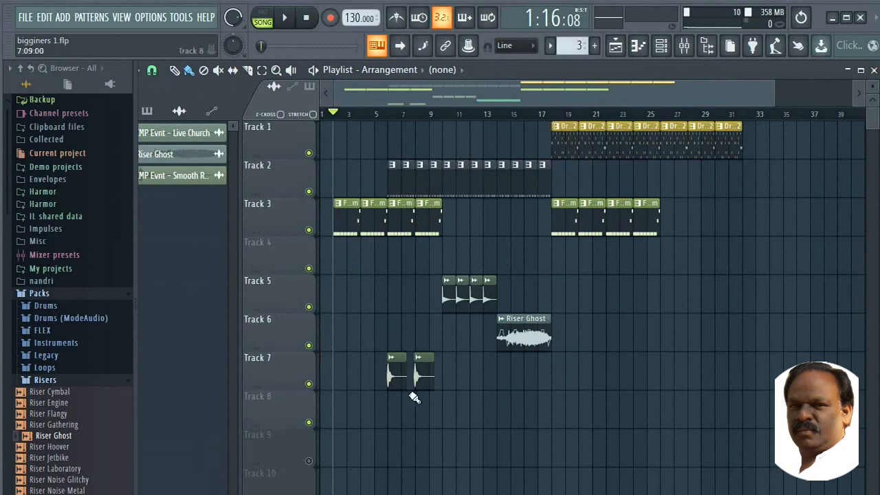
- Listen to the arrangement from just before bar 18, and again from midway through bar 15, stopping playback each time
{"action": "left_click", "coordinate": [552, 116]}
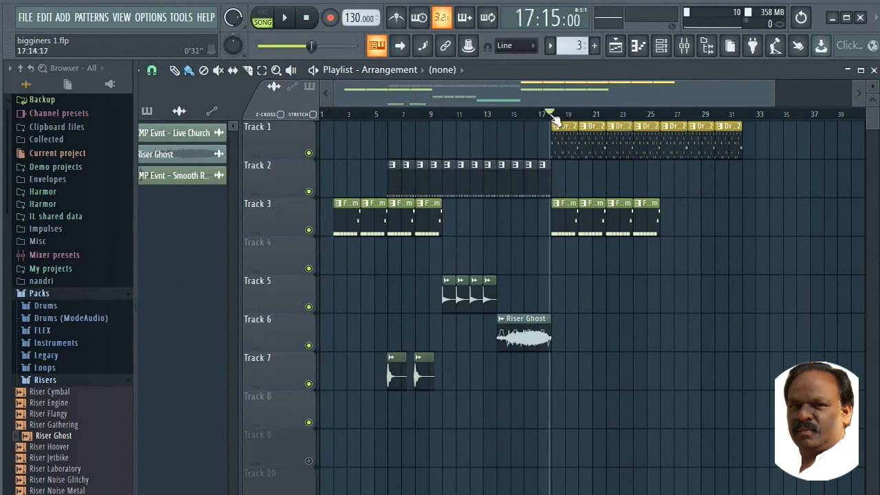
{"action": "key", "text": "space"}
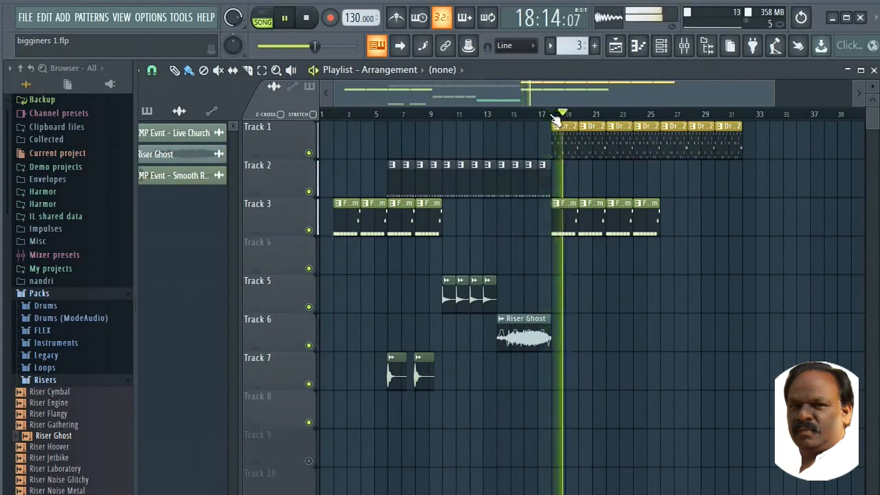
{"action": "key", "text": "space"}
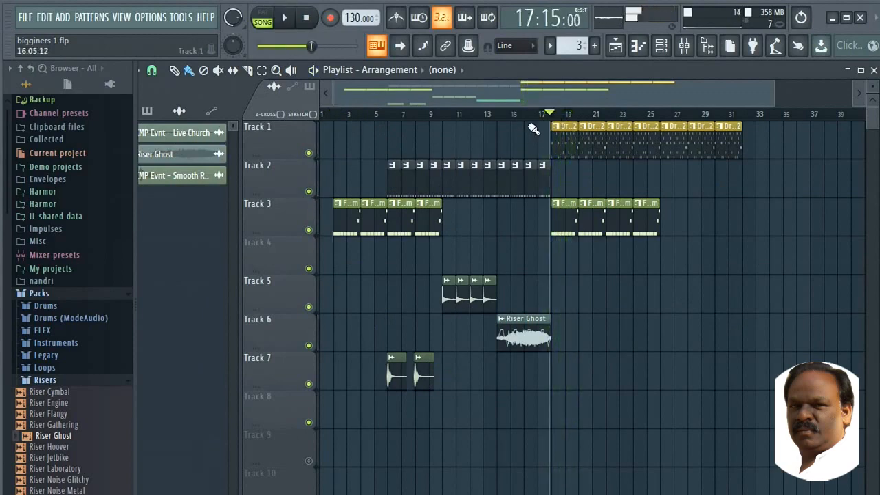
{"action": "left_click", "coordinate": [523, 116]}
{"action": "key", "text": "space"}
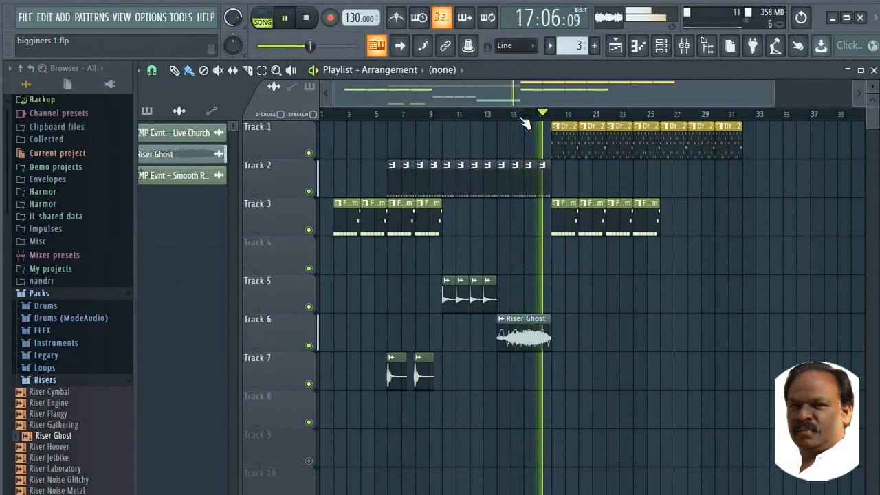
{"action": "key", "text": "space"}
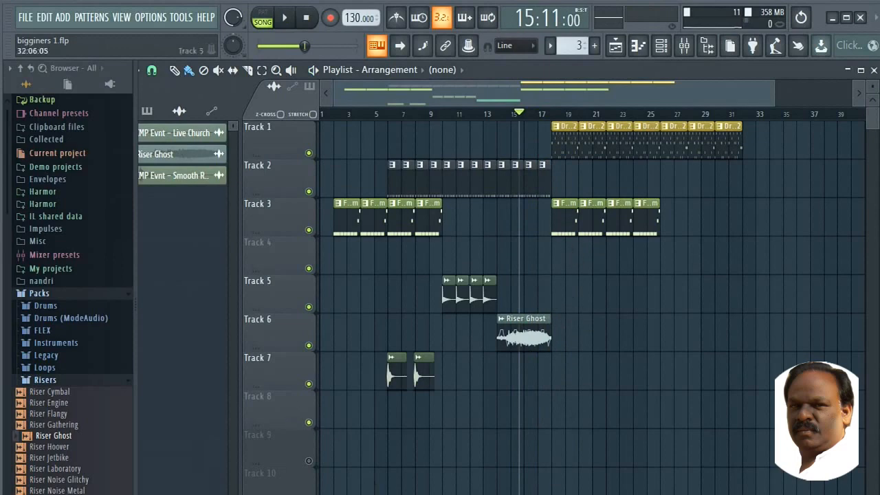
- Make Flex bass the active pattern and open the channel rack
{"action": "left_click", "coordinate": [551, 46]}
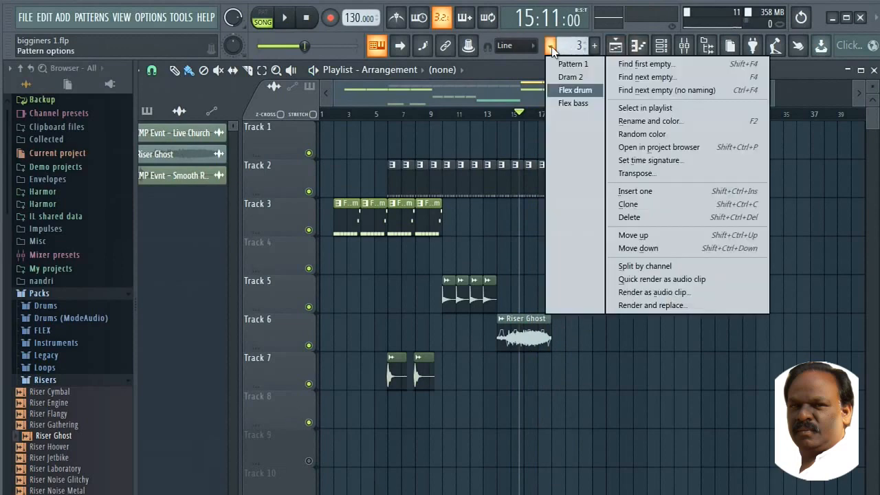
{"action": "left_click", "coordinate": [571, 103]}
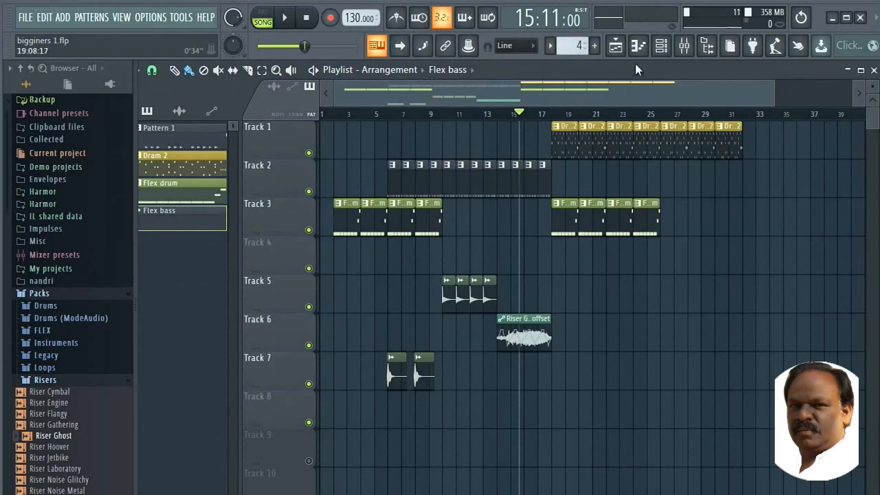
{"action": "left_click", "coordinate": [659, 46]}
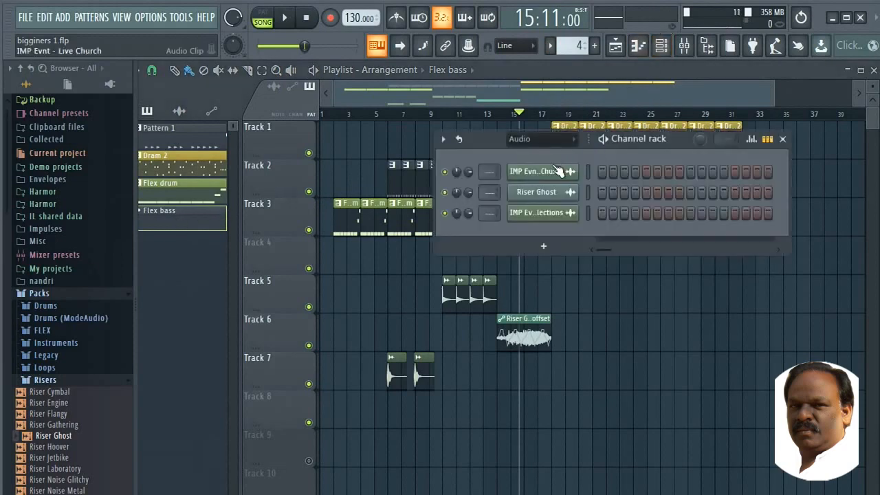
- Show all channels in the channel rack, select the FLEX #2 channel and audition notes on it, closing the rack
{"action": "left_click", "coordinate": [538, 139]}
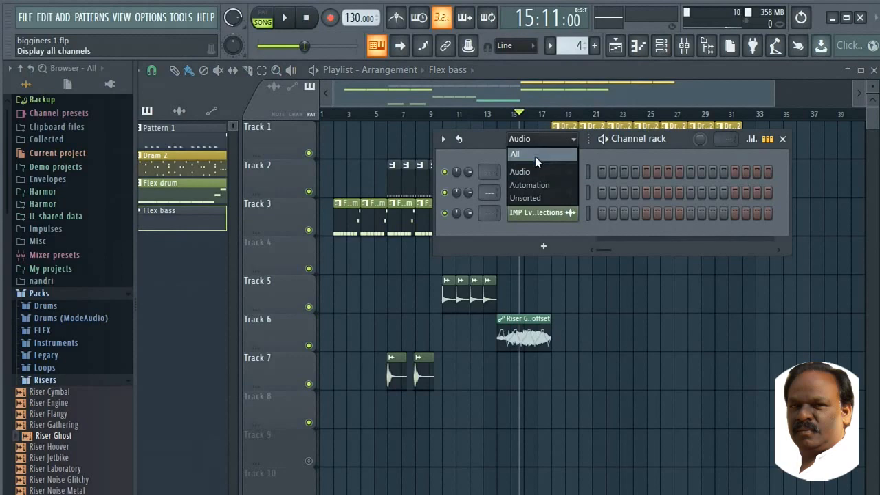
{"action": "left_click", "coordinate": [535, 155]}
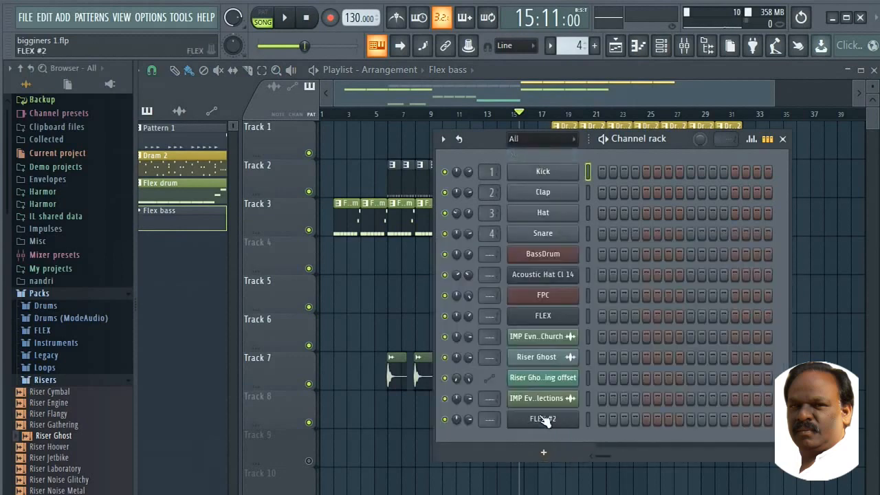
{"action": "left_click", "coordinate": [587, 420]}
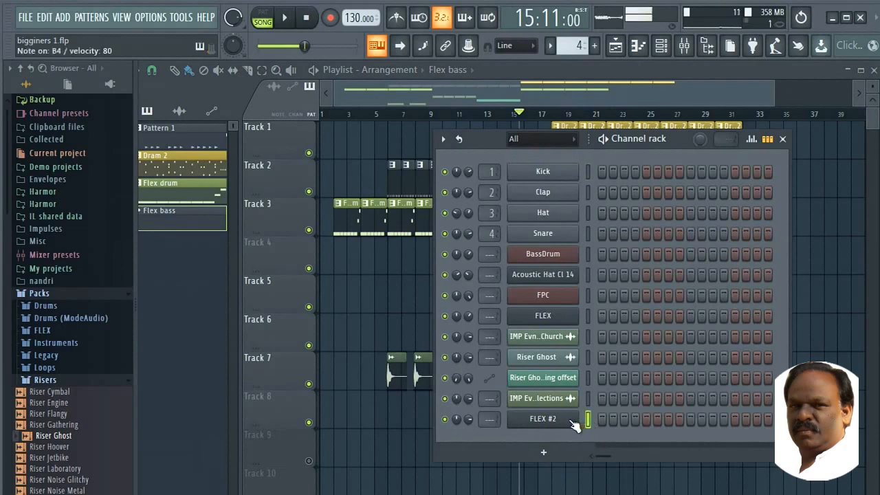
{"action": "key", "text": "q"}
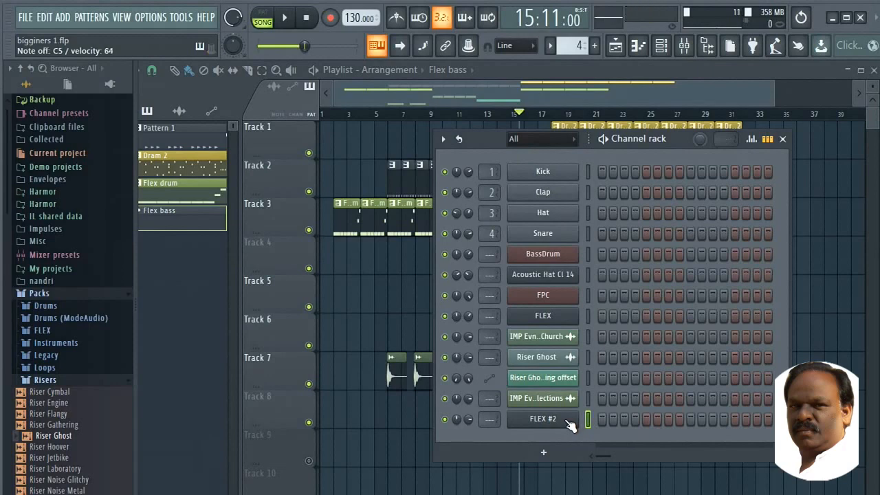
{"action": "left_click", "coordinate": [783, 139]}
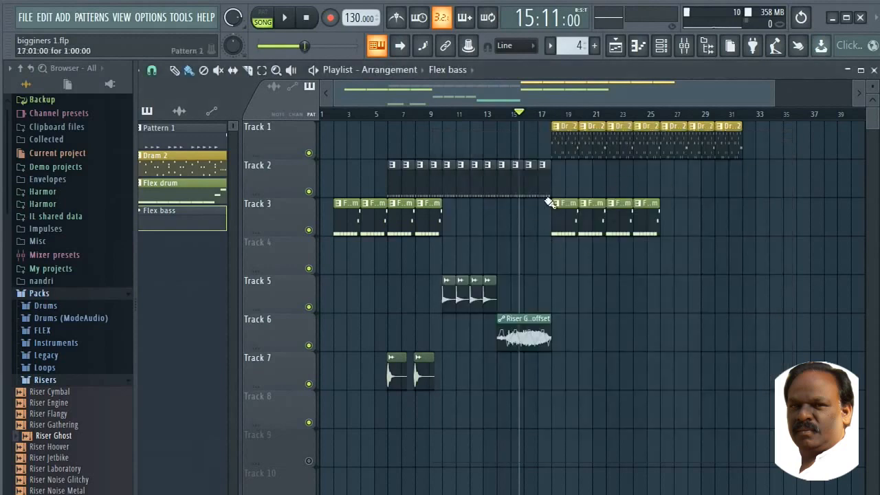
- Select bars 15 through 26, arm recording for Everything and record the held bass notes C5, F5, G5 and C6 into Flex bass
{"action": "left_click", "coordinate": [513, 117]}
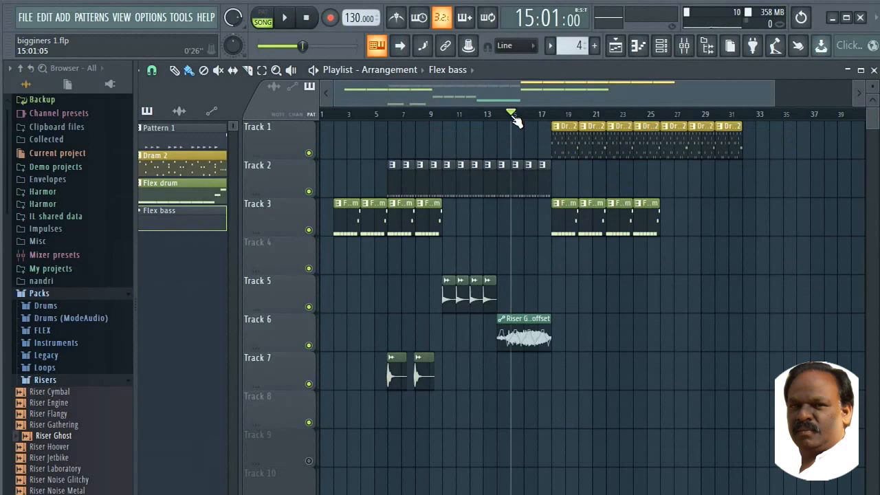
{"action": "left_click_drag", "start_coordinate": [512, 119], "coordinate": [670, 121]}
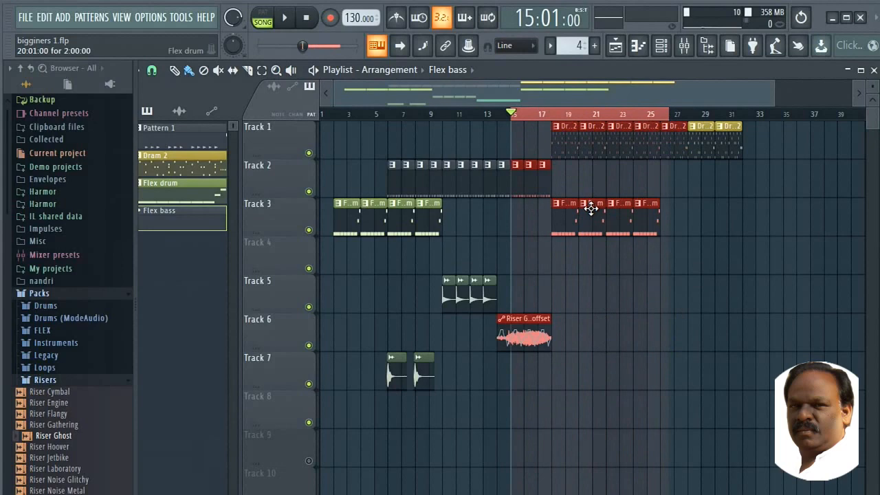
{"action": "left_click", "coordinate": [331, 19]}
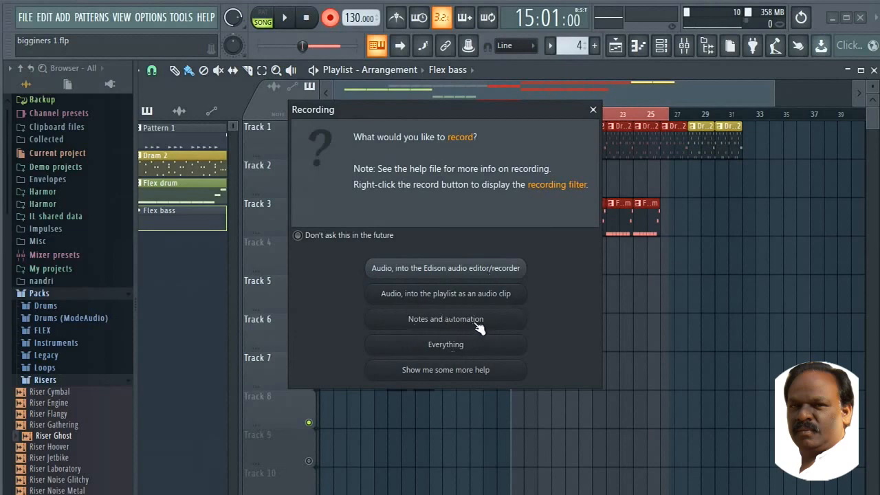
{"action": "left_click", "coordinate": [445, 344]}
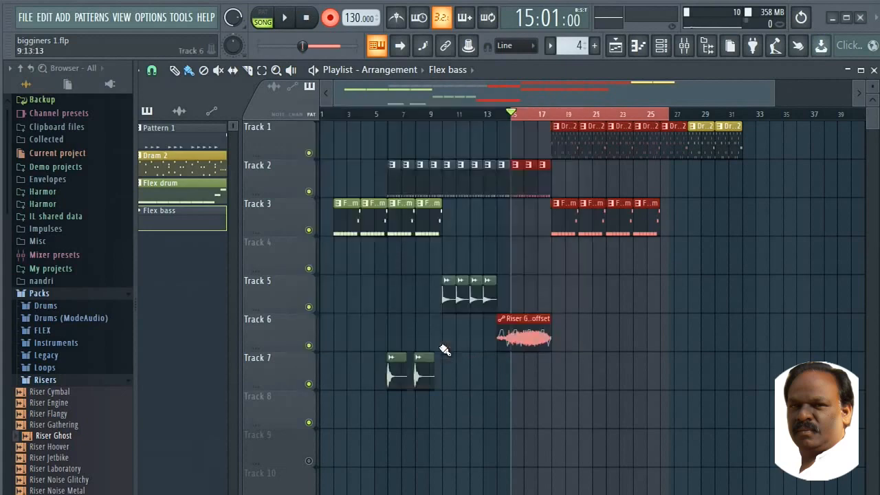
{"action": "left_click", "coordinate": [285, 19]}
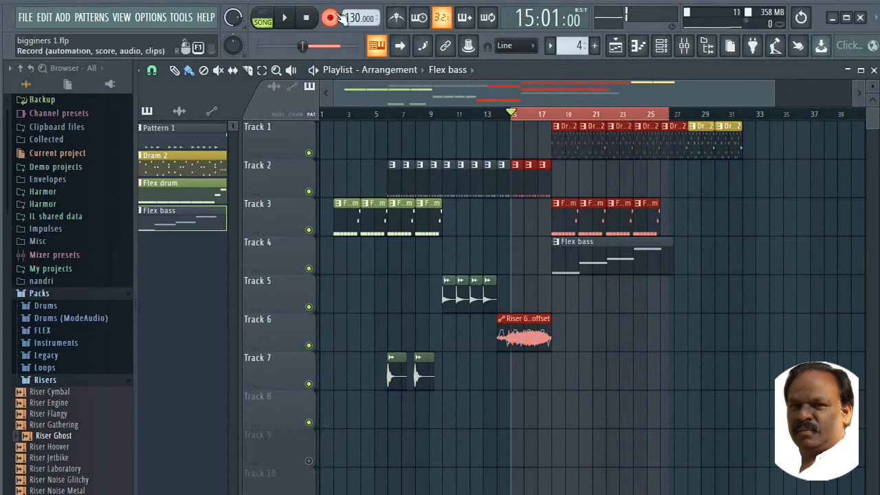
- Open the recorded Flex bass notes, shorten the F5 note to end at bar 5 and move the C5 note to bar 1
{"action": "double_click", "coordinate": [595, 252]}
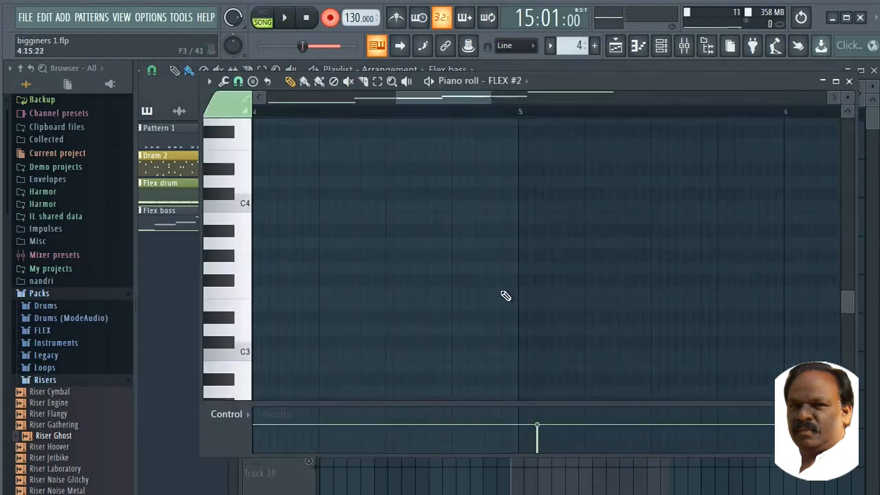
{"action": "left_click", "coordinate": [248, 211]}
{"action": "left_click_drag", "start_coordinate": [849, 302], "coordinate": [846, 259]}
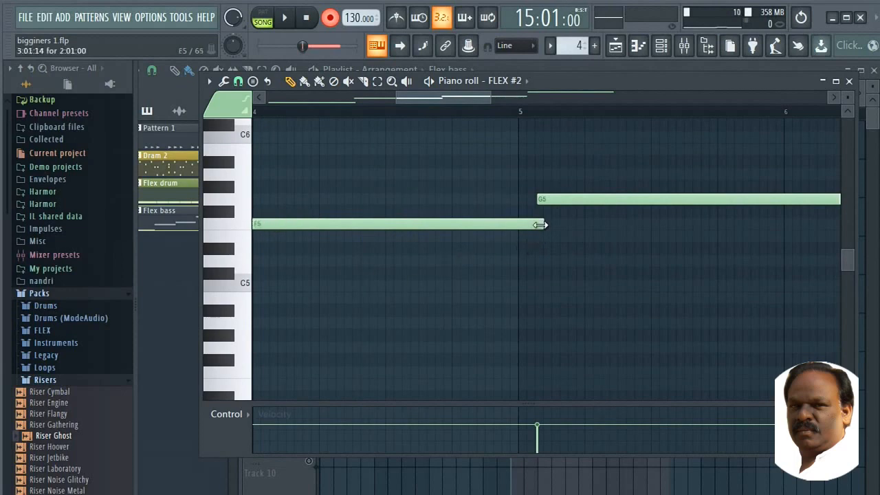
{"action": "left_click", "coordinate": [244, 227]}
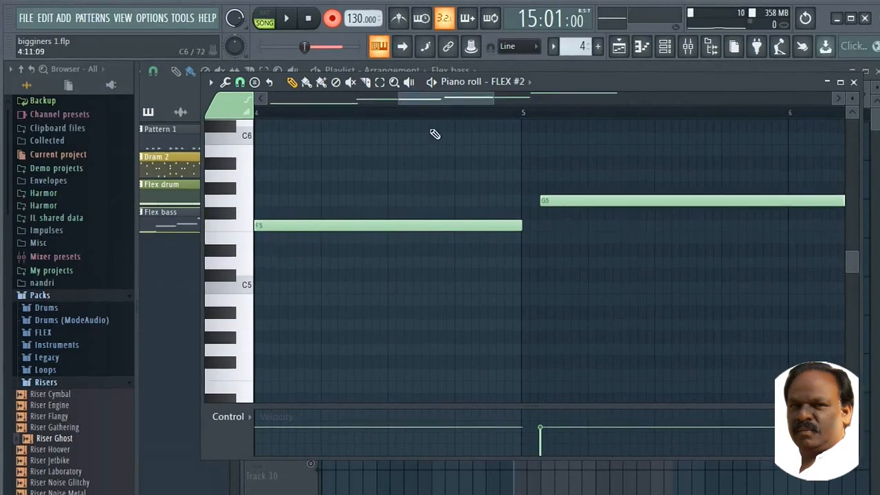
{"action": "left_click_drag", "start_coordinate": [439, 97], "coordinate": [286, 97]}
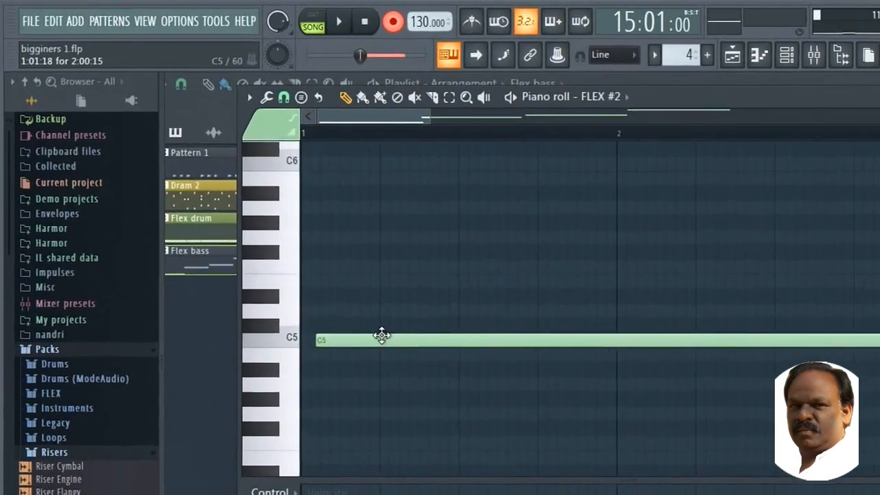
{"action": "left_click_drag", "start_coordinate": [364, 328], "coordinate": [349, 332]}
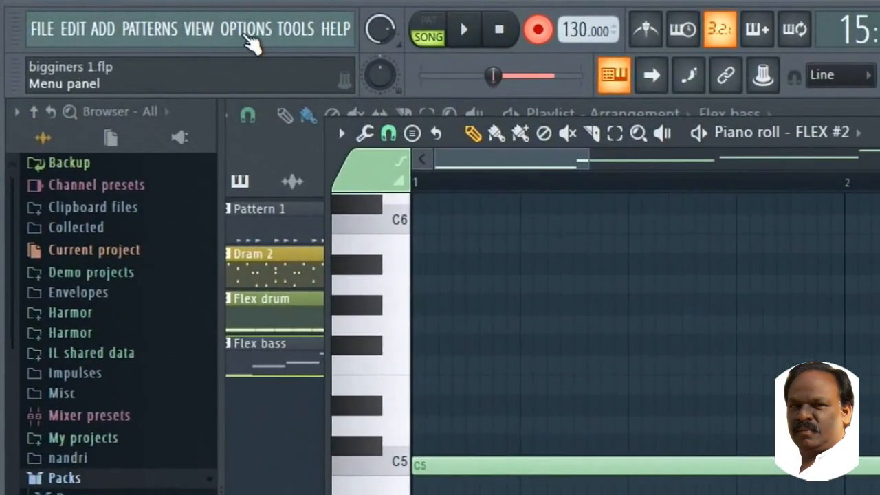
- Check the audio device settings, including the buffer length, and close them
{"action": "left_click", "coordinate": [206, 26]}
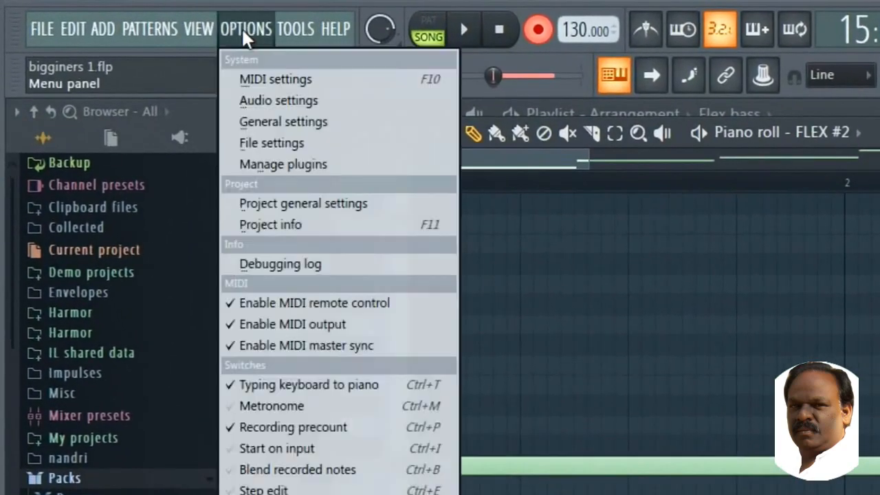
{"action": "left_click", "coordinate": [278, 101]}
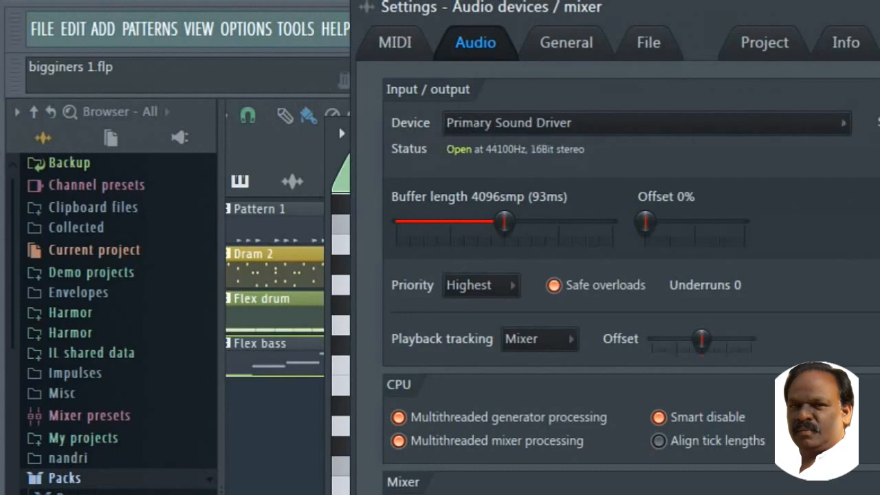
{"action": "left_click", "coordinate": [633, 5]}
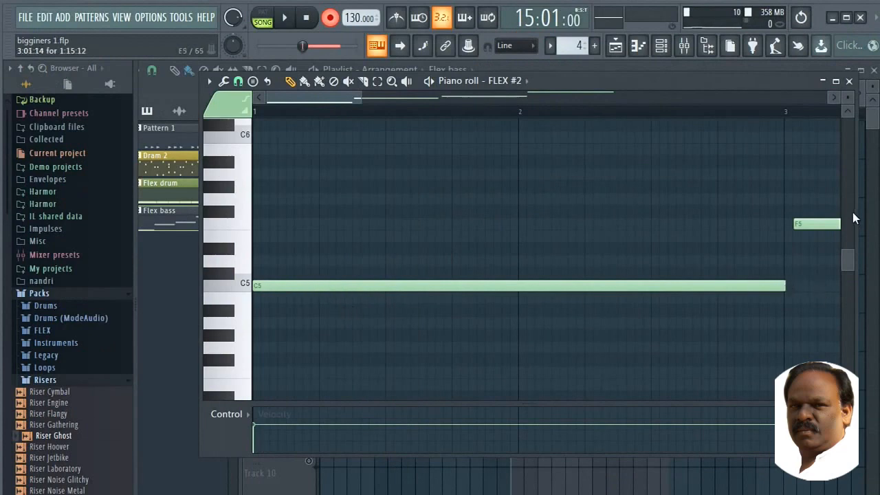
- Align the F5, G5 and C6 notes to the starts of bars 3, 5 and 7, checking them in pattern playback with recording off
{"action": "left_click_drag", "start_coordinate": [815, 226], "coordinate": [804, 228]}
{"action": "left_click", "coordinate": [263, 17]}
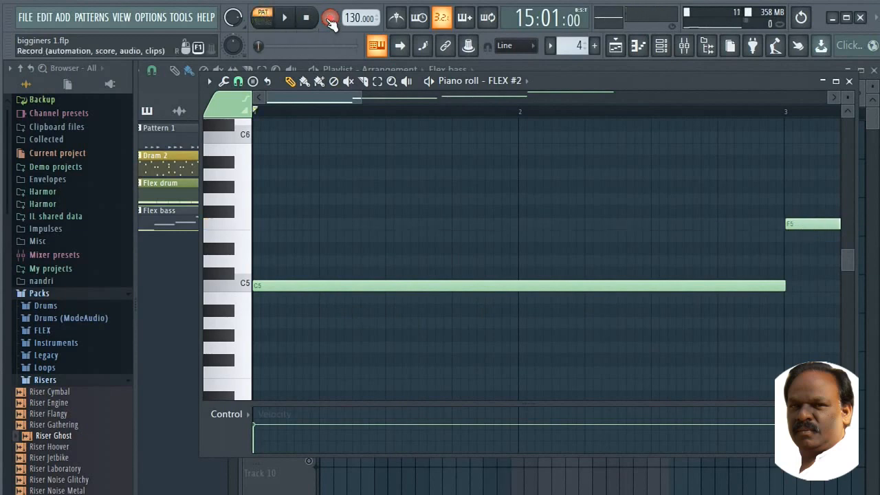
{"action": "left_click", "coordinate": [285, 18]}
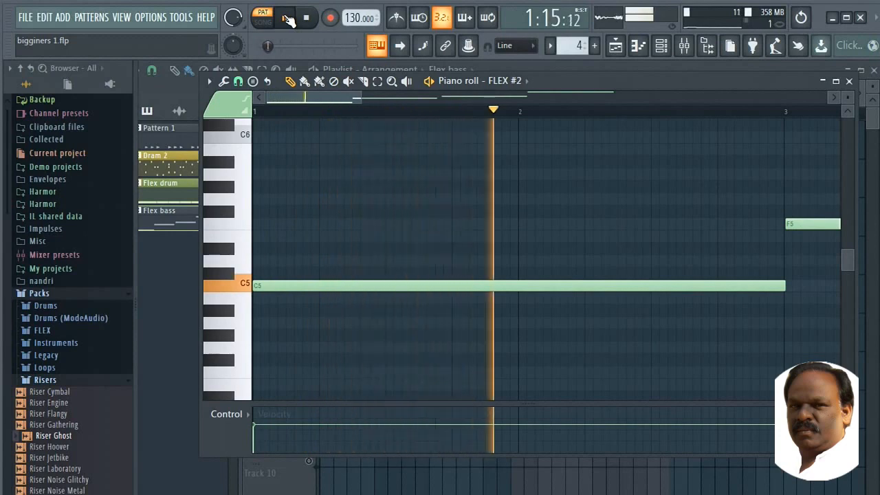
{"action": "left_click_drag", "start_coordinate": [336, 93], "coordinate": [450, 102]}
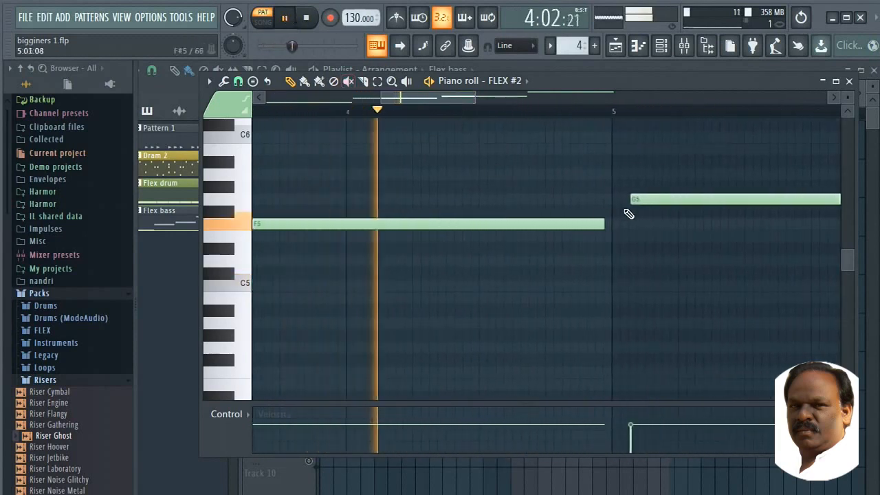
{"action": "left_click_drag", "start_coordinate": [648, 199], "coordinate": [624, 202]}
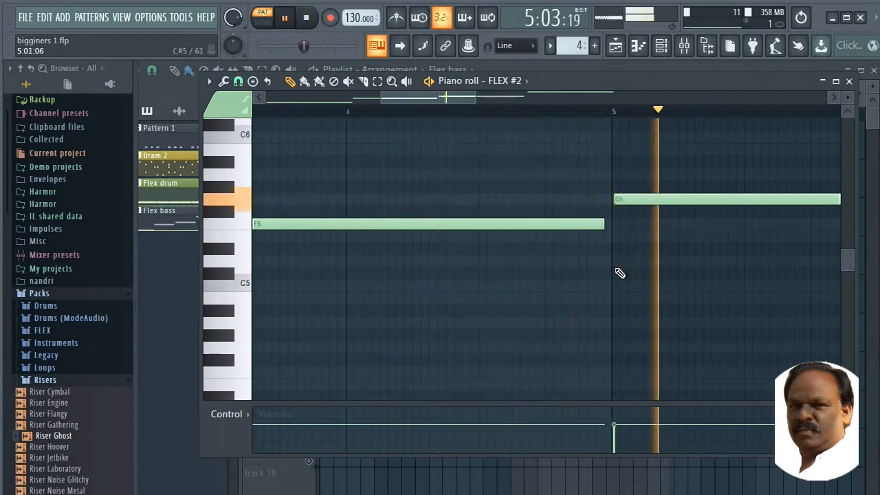
{"action": "left_click_drag", "start_coordinate": [448, 106], "coordinate": [537, 108]}
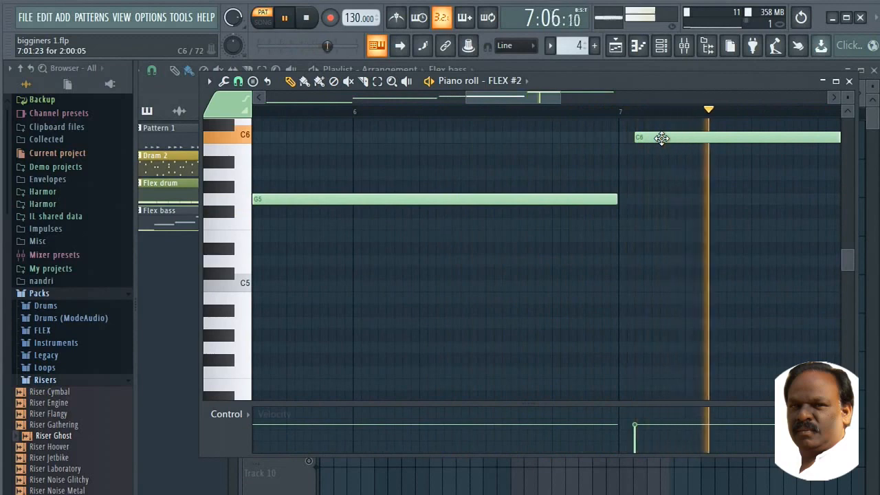
{"action": "left_click_drag", "start_coordinate": [661, 138], "coordinate": [646, 143]}
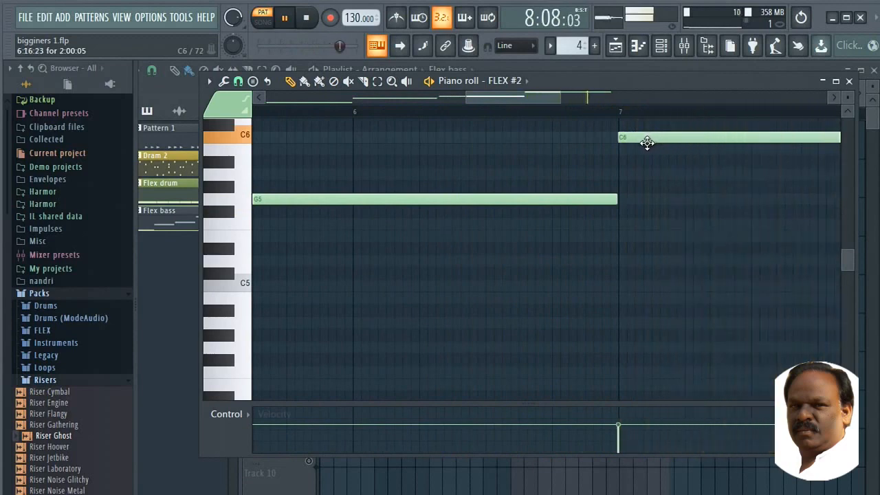
{"action": "key", "text": "space"}
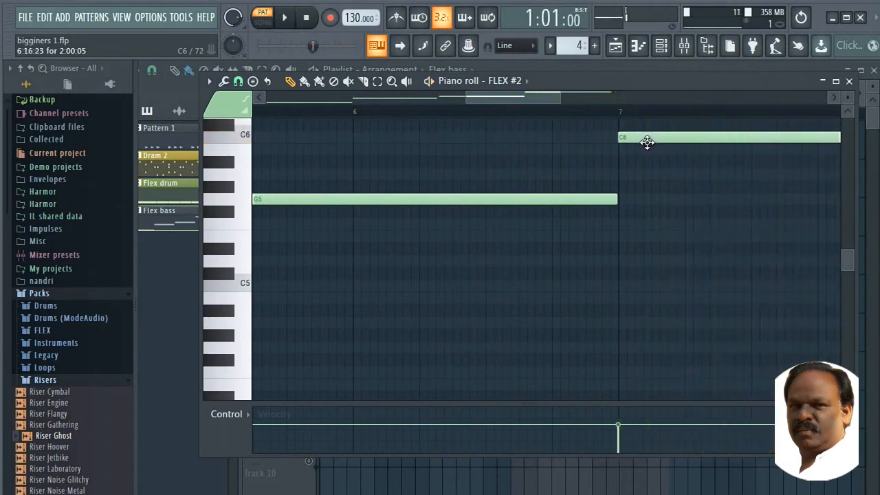
- Close the piano roll and shorten the Flex bass clip on Track 4 to end near bar 26
{"action": "left_click", "coordinate": [850, 81]}
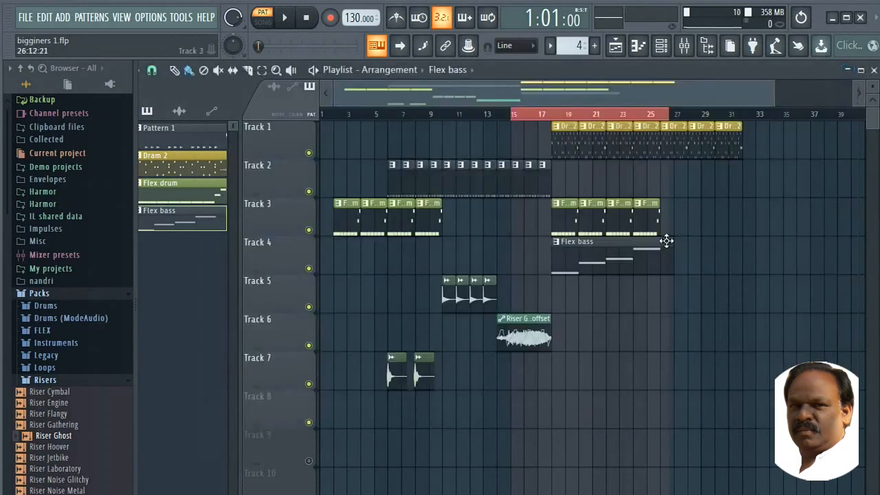
{"action": "left_click_drag", "start_coordinate": [673, 253], "coordinate": [661, 254]}
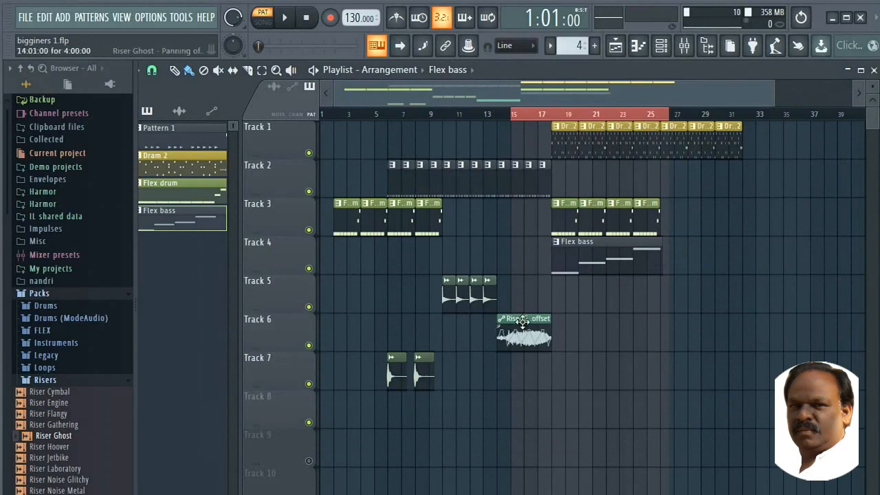
- Play the arrangement from bar 14, muting Track 3 for a while to hear the bass, and stop playback with the track unmuted
{"action": "left_click", "coordinate": [543, 117]}
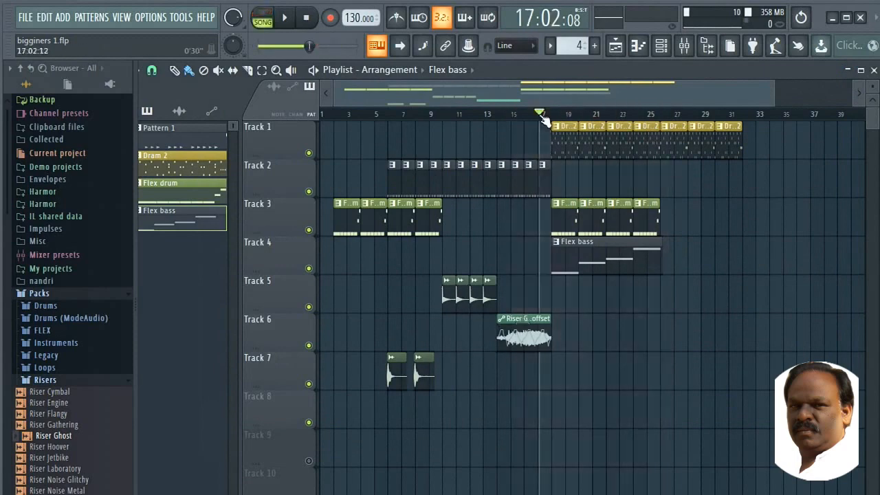
{"action": "left_click", "coordinate": [487, 116]}
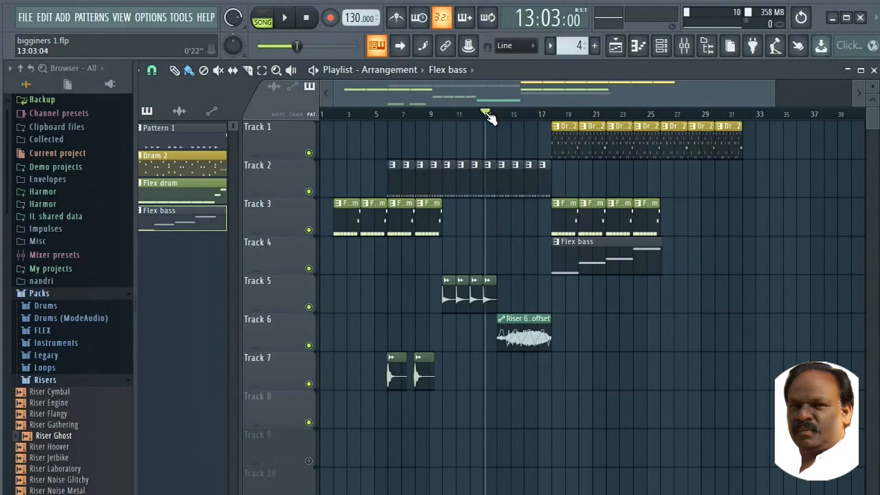
{"action": "left_click", "coordinate": [500, 115]}
{"action": "key", "text": "space"}
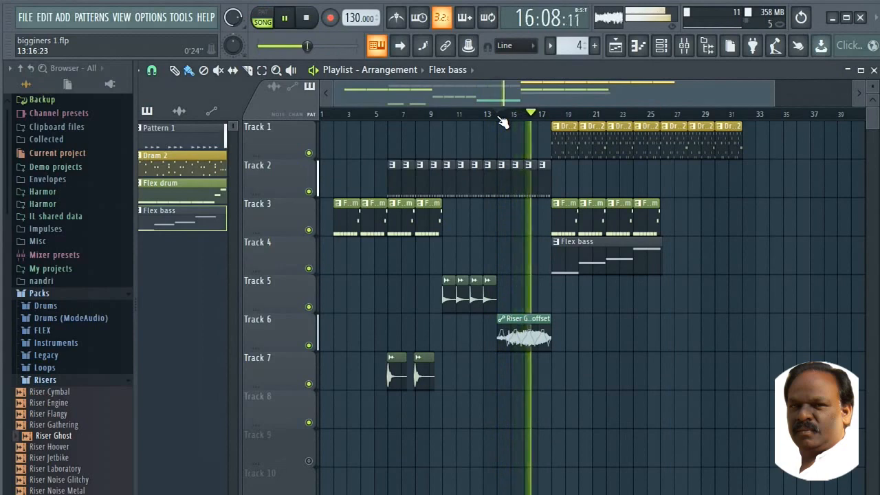
{"action": "left_click", "coordinate": [309, 231]}
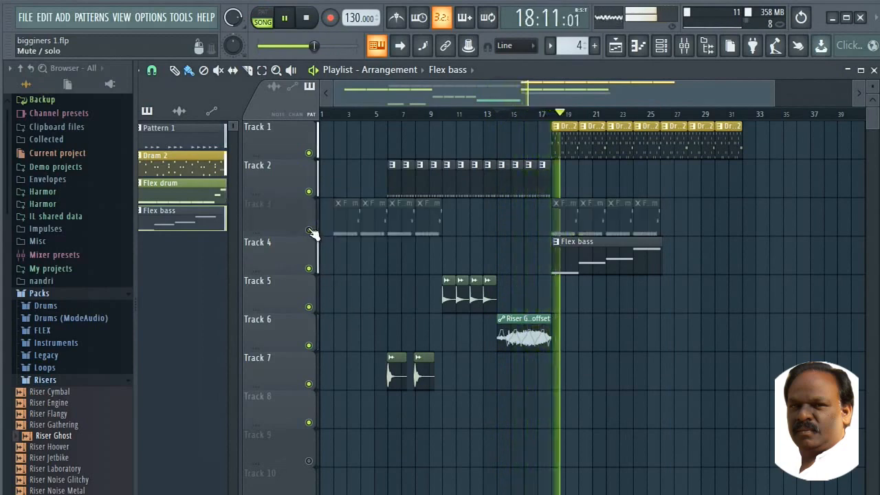
{"action": "left_click", "coordinate": [308, 230]}
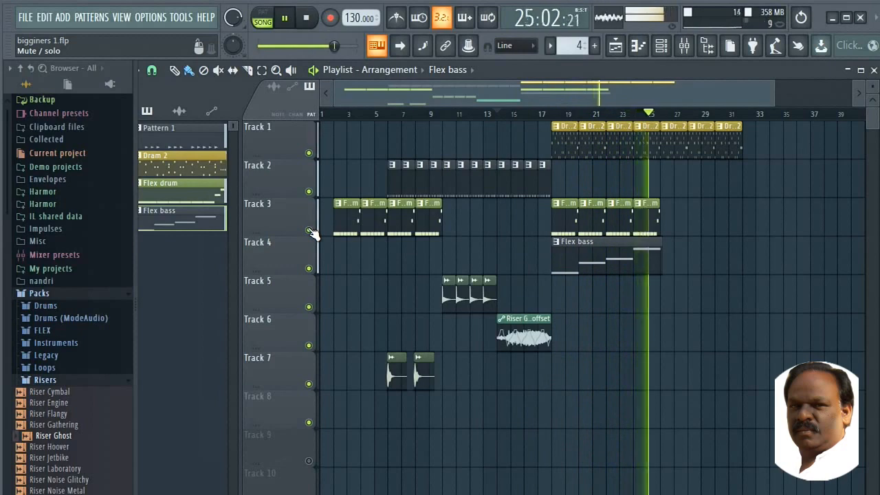
{"action": "key", "text": "space"}
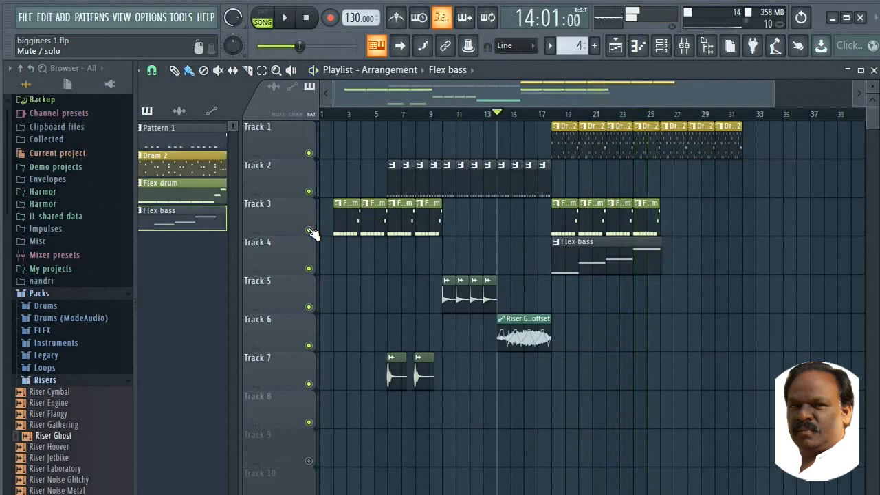
- Mute Track 3, place the playhead at 25:15:00, and trim the Flex bass clip's end flush with the last Flex drum clip
{"action": "left_click", "coordinate": [309, 230]}
{"action": "left_click", "coordinate": [660, 114]}
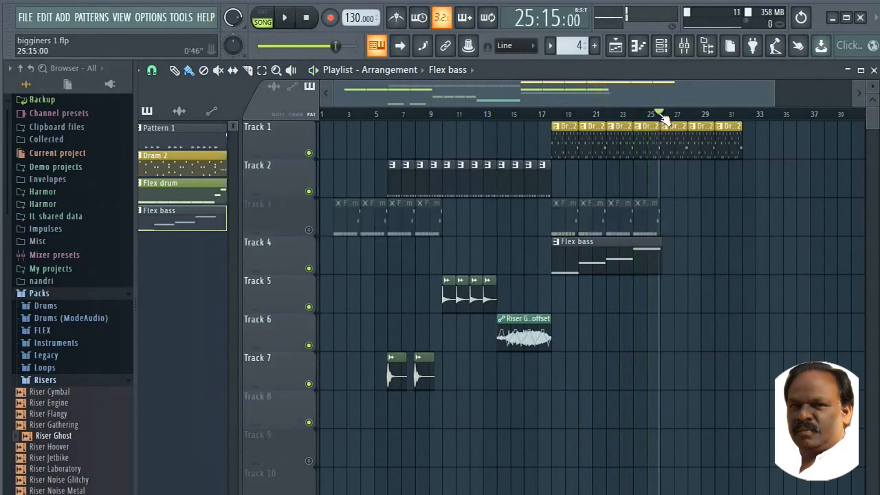
{"action": "scroll", "coordinate": [663, 124], "scroll_direction": "up", "scroll_amount": 5}
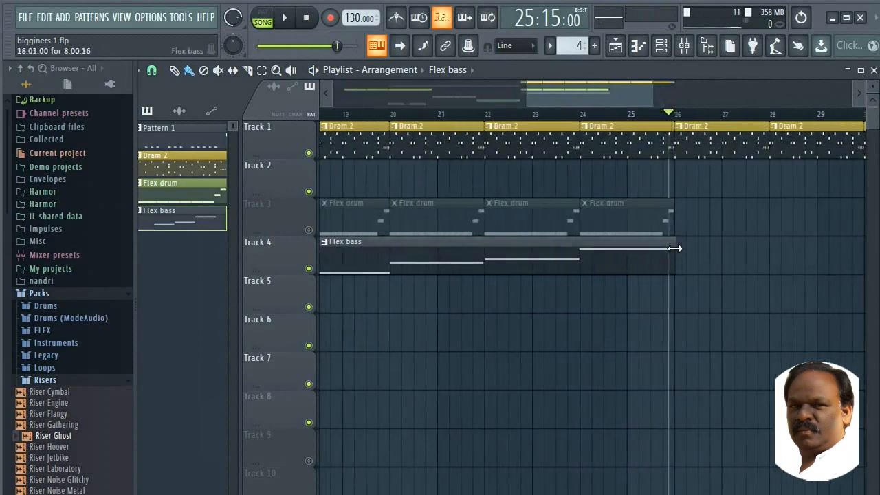
{"action": "scroll", "coordinate": [608, 177], "scroll_direction": "down", "scroll_amount": 1}
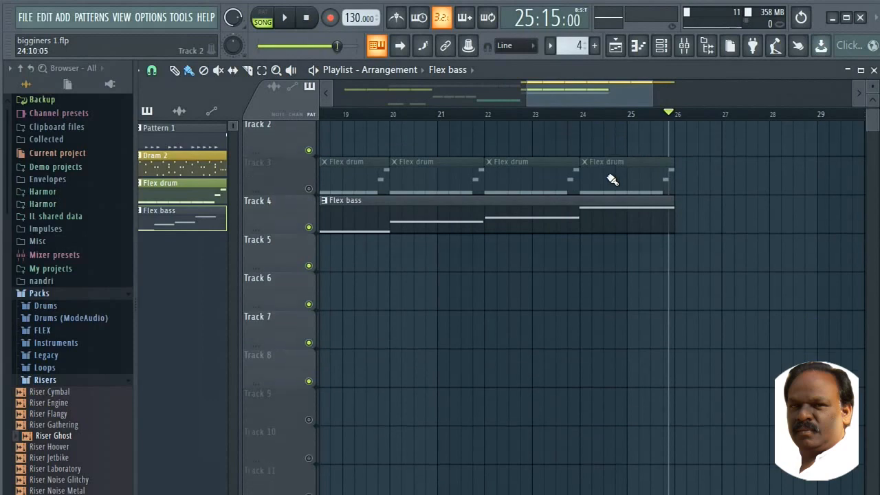
{"action": "scroll", "coordinate": [606, 178], "scroll_direction": "up", "scroll_amount": 1}
- Make the last Dram 2 clip on Track 1, starting at bar 30, a unique pattern
{"action": "scroll", "coordinate": [610, 178], "scroll_direction": "down", "scroll_amount": 6}
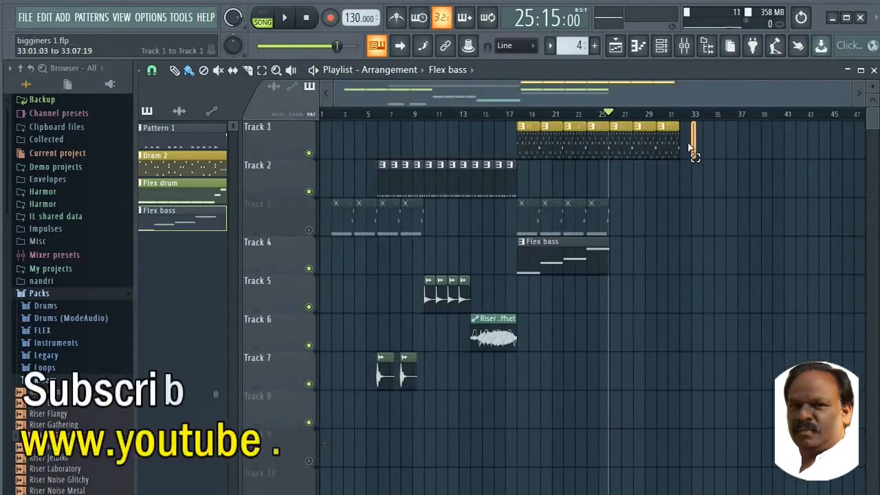
{"action": "left_click_drag", "start_coordinate": [696, 122], "coordinate": [671, 156]}
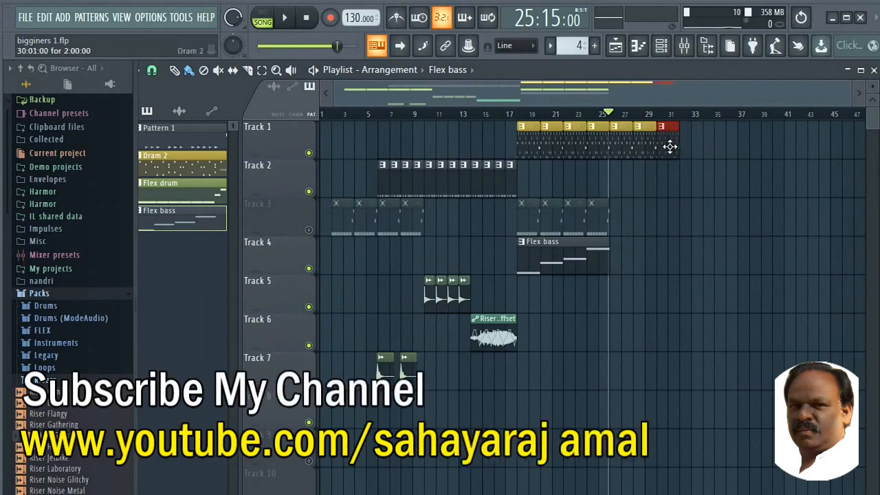
{"action": "right_click", "coordinate": [661, 129]}
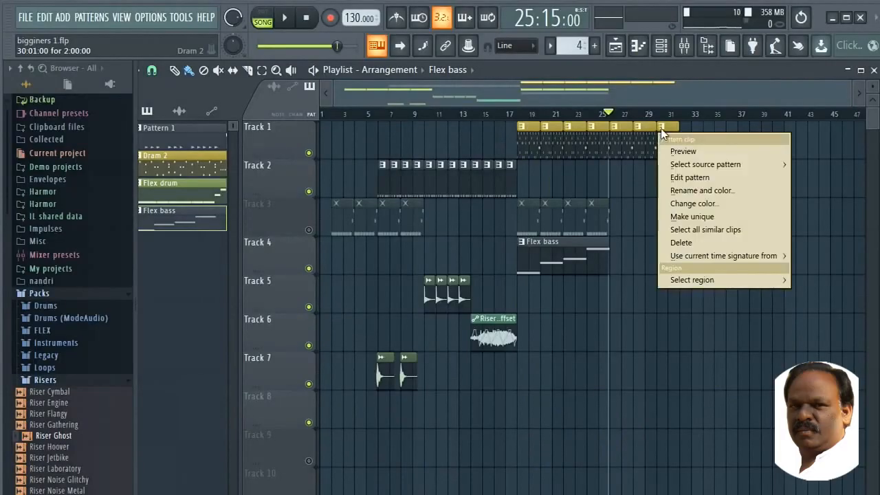
{"action": "left_click", "coordinate": [681, 217]}
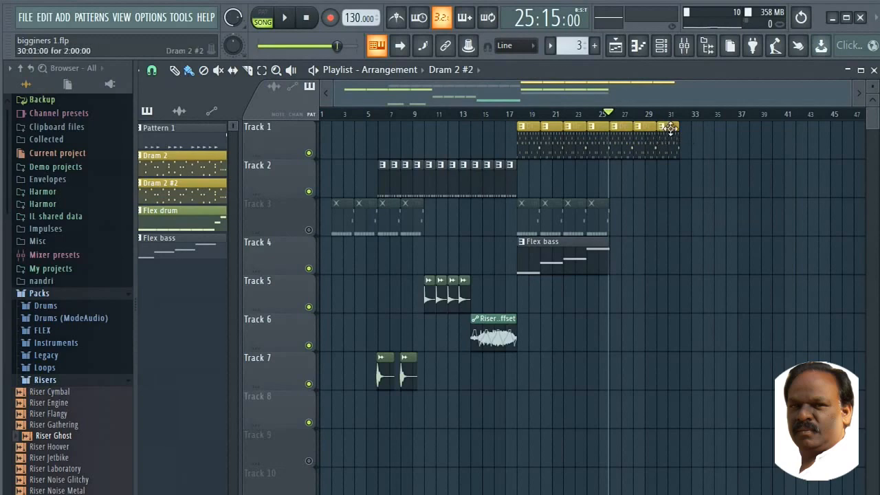
- Open the Dram 2 #2 clip's FPC notes in the piano roll and play the pattern in pattern mode, then stop it
{"action": "double_click", "coordinate": [670, 128]}
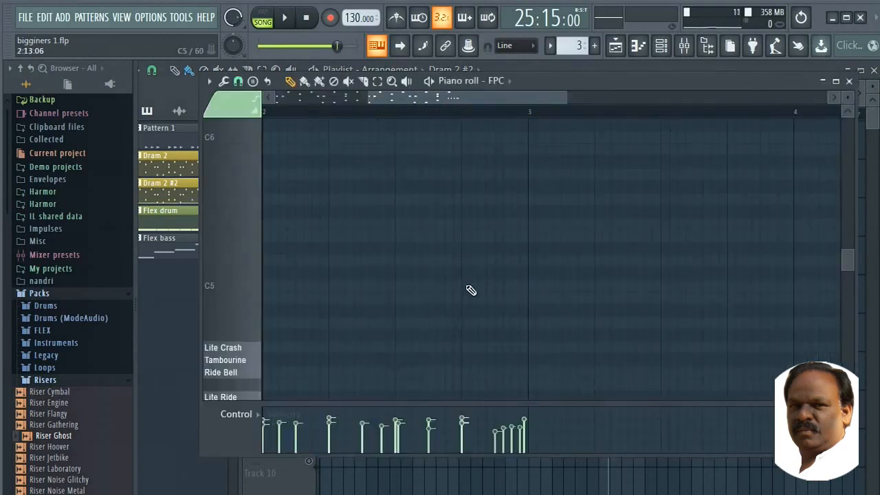
{"action": "left_click_drag", "start_coordinate": [472, 102], "coordinate": [379, 110]}
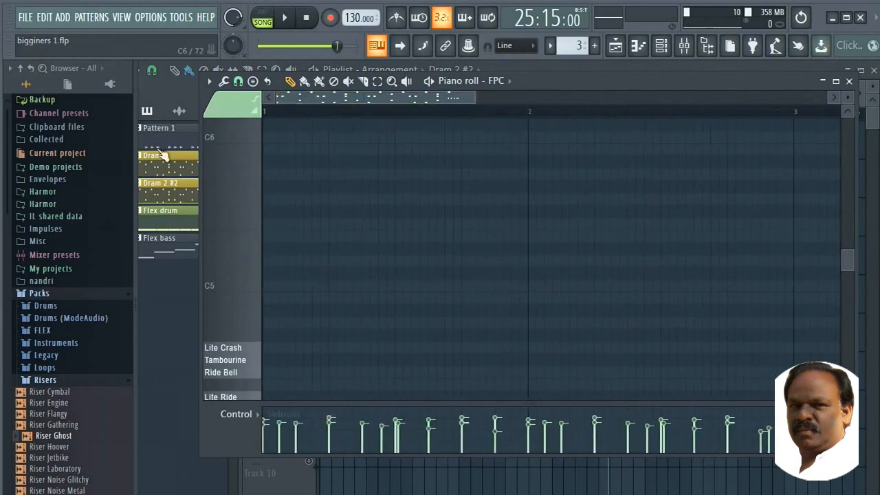
{"action": "left_click", "coordinate": [263, 17]}
{"action": "left_click", "coordinate": [283, 17]}
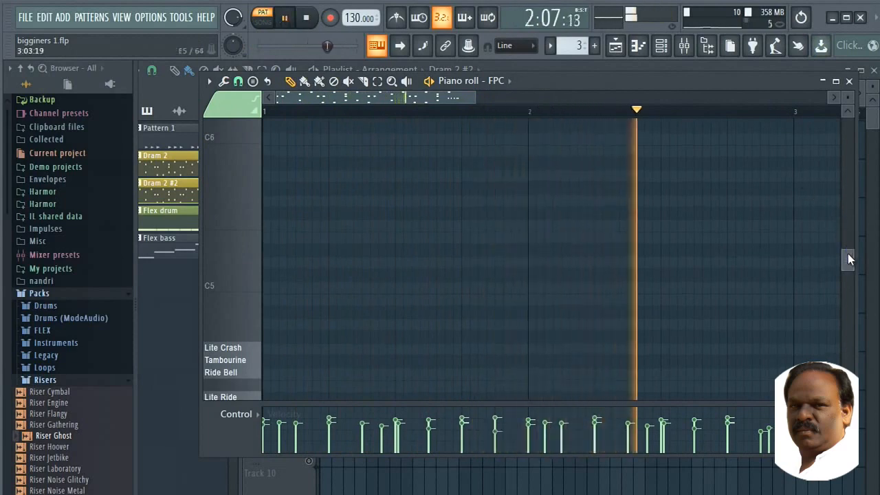
{"action": "left_click_drag", "start_coordinate": [847, 258], "coordinate": [850, 314]}
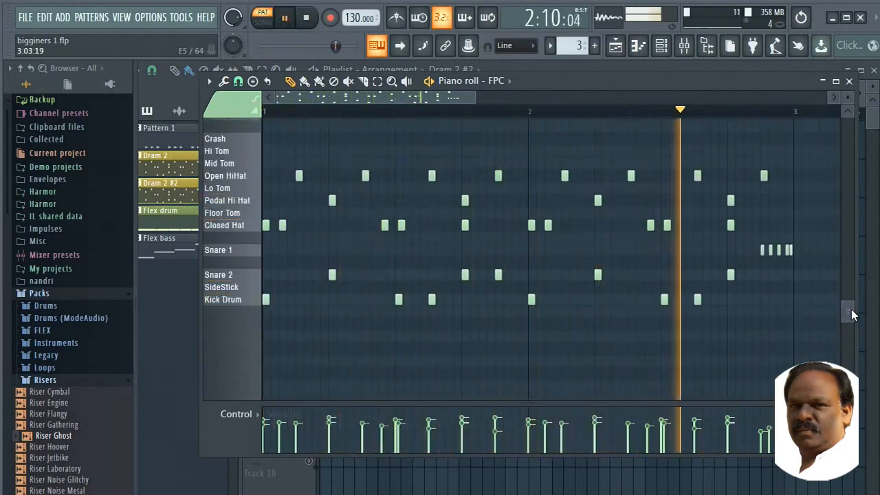
{"action": "key", "text": "space"}
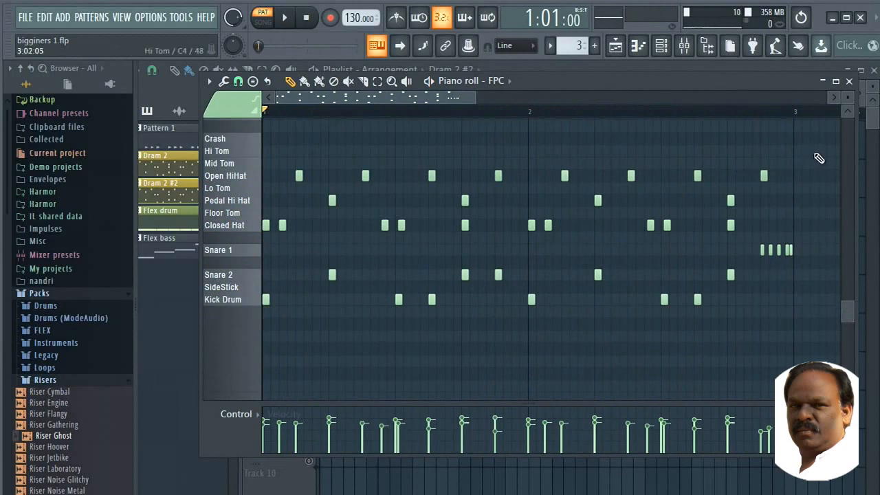
- Delete all drum notes in bar 2 of Dram 2 #2 and audition the Snare 2 sound
{"action": "left_click_drag", "start_coordinate": [812, 145], "coordinate": [533, 378]}
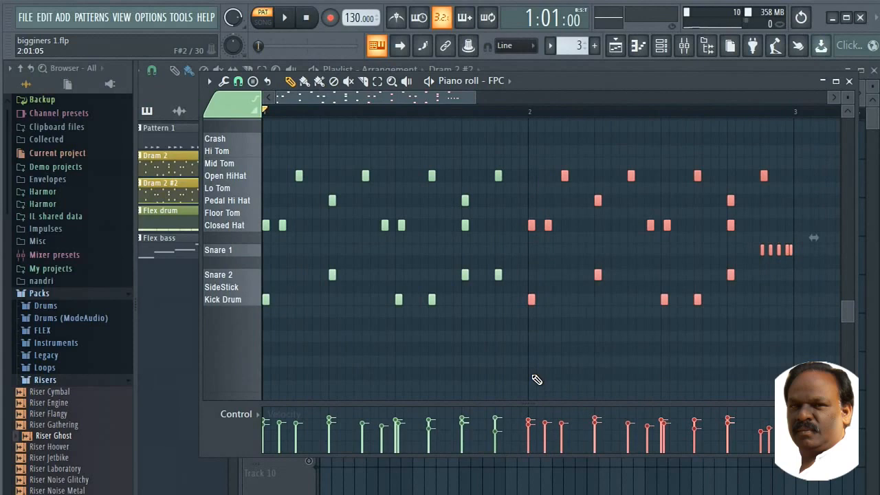
{"action": "key", "text": "Delete"}
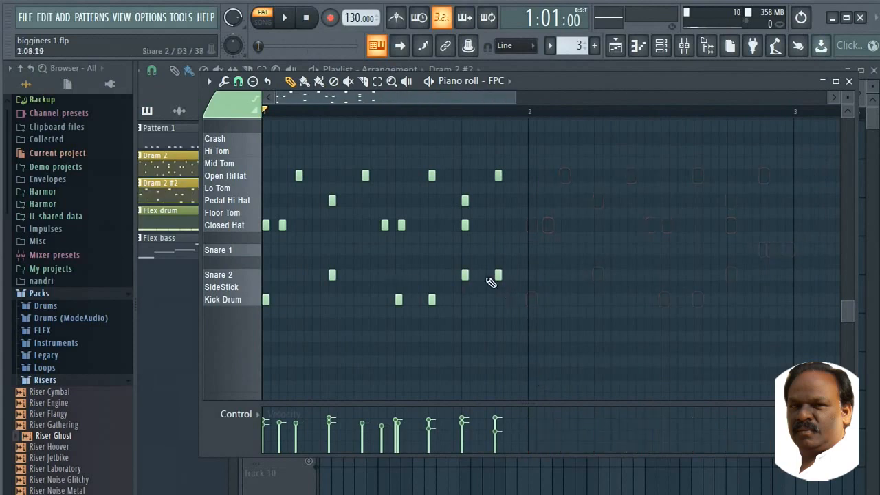
{"action": "left_click", "coordinate": [240, 278]}
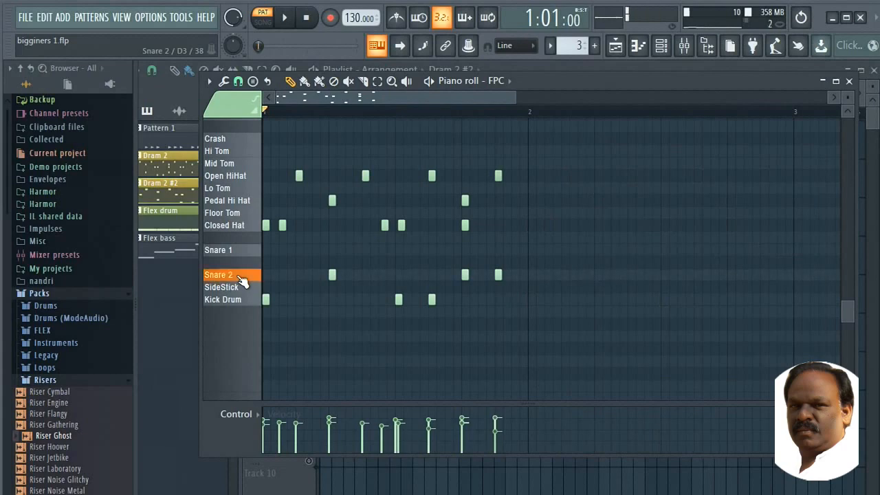
- Draw a Snare 2 note from the start of bar 2 and shorten it to three quarters of the bar
{"action": "left_click", "coordinate": [534, 275]}
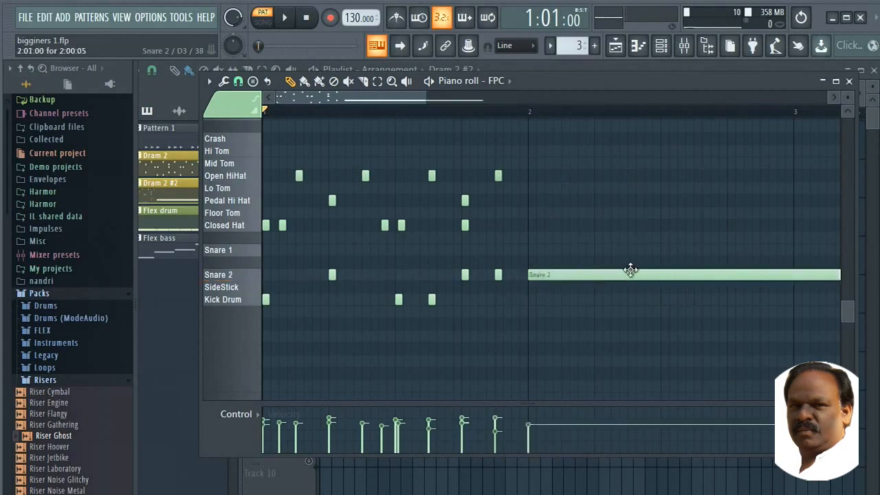
{"action": "scroll", "coordinate": [637, 253], "scroll_direction": "down", "scroll_amount": 2}
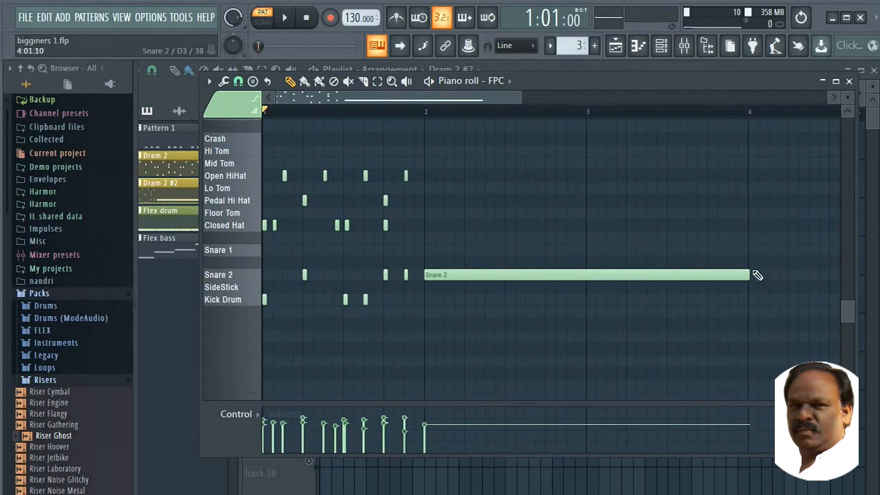
{"action": "left_click_drag", "start_coordinate": [745, 274], "coordinate": [582, 292]}
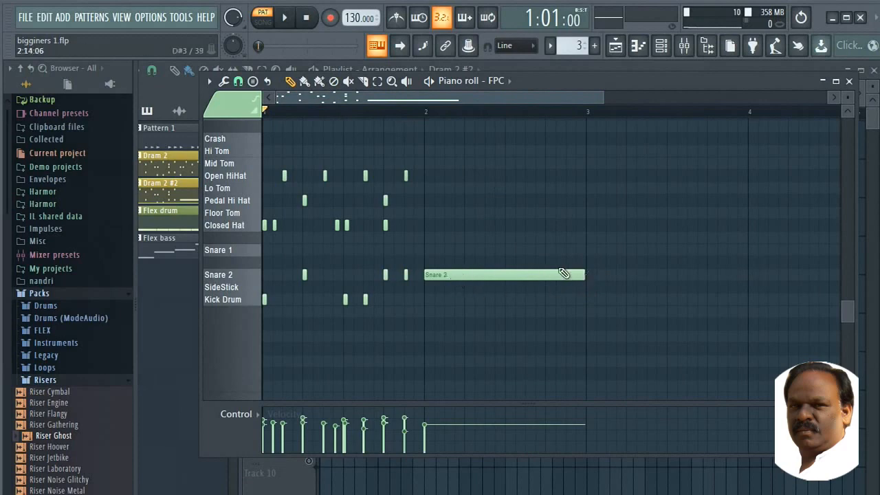
{"action": "left_click_drag", "start_coordinate": [601, 260], "coordinate": [470, 340]}
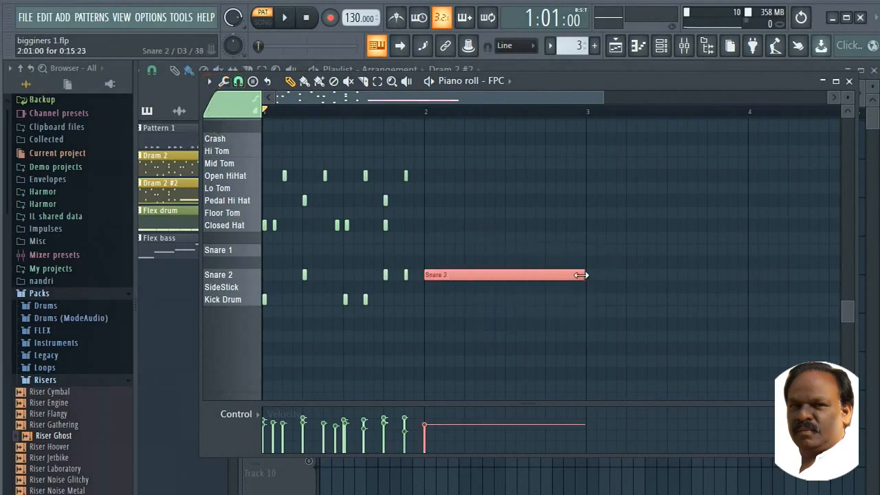
{"action": "left_click_drag", "start_coordinate": [581, 275], "coordinate": [544, 278]}
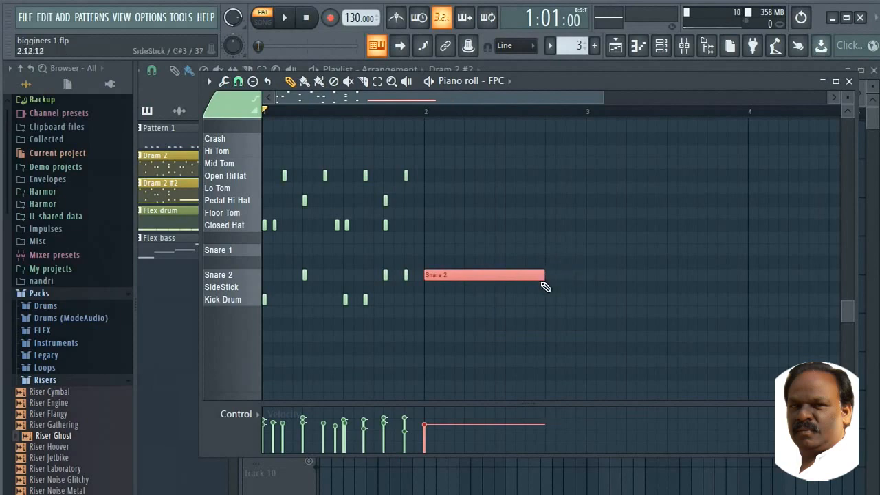
- Add a second Snare 2 note at 2:13:00 and shorten it to end at bar 3
{"action": "left_click", "coordinate": [551, 277]}
{"action": "left_click", "coordinate": [571, 273]}
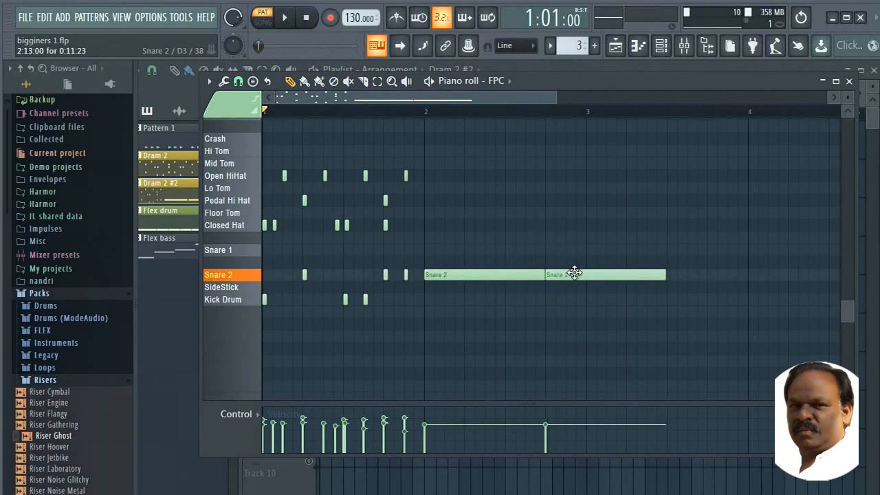
{"action": "left_click_drag", "start_coordinate": [668, 279], "coordinate": [592, 282]}
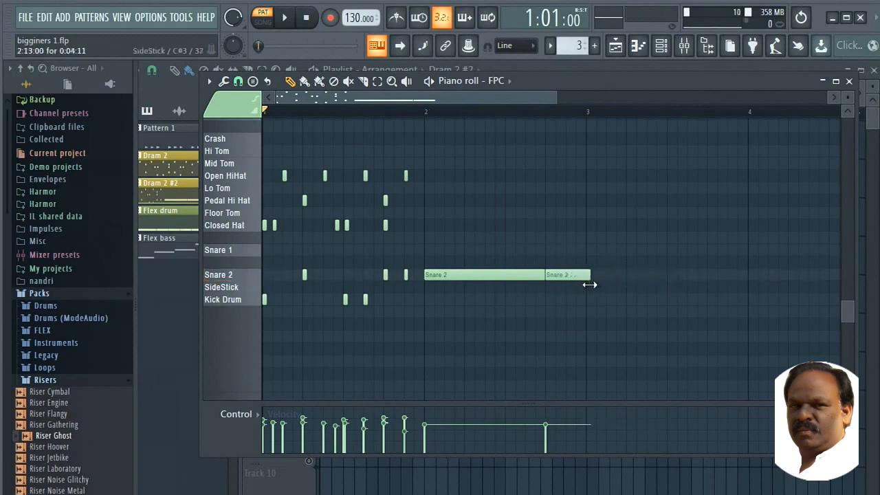
{"action": "left_click_drag", "start_coordinate": [584, 284], "coordinate": [587, 288]}
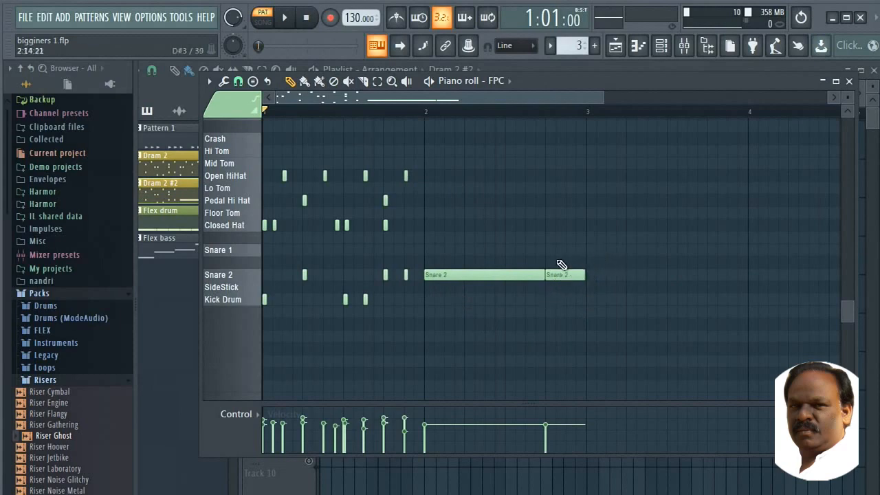
- Select the longer Snare 2 note, apply the Chop tool with the Default pattern, and preview the chopped roll
{"action": "left_click_drag", "start_coordinate": [527, 247], "coordinate": [472, 308]}
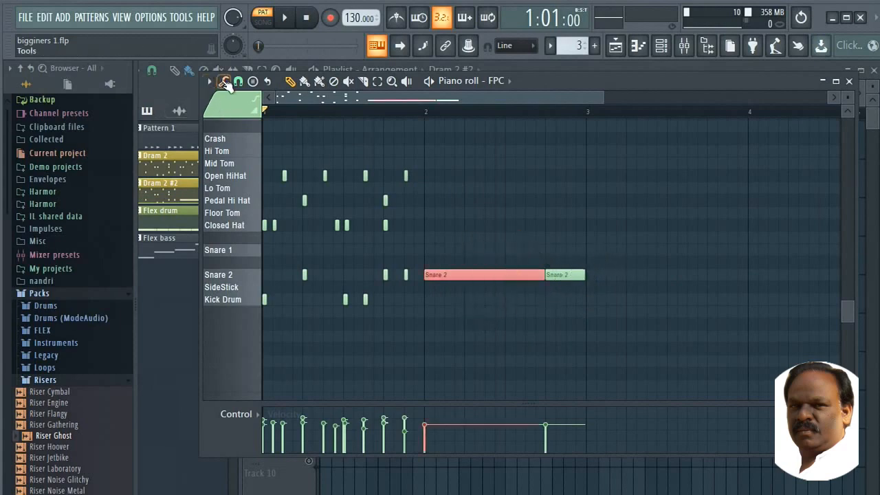
{"action": "left_click", "coordinate": [227, 81]}
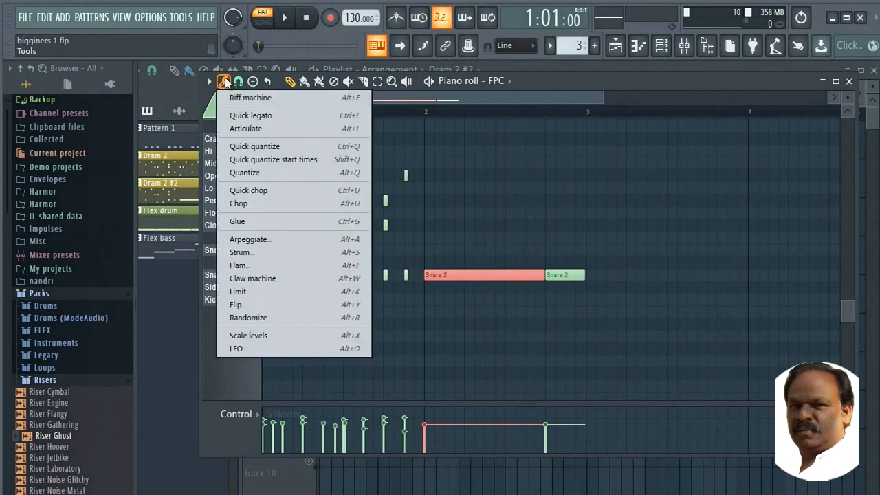
{"action": "left_click", "coordinate": [238, 201]}
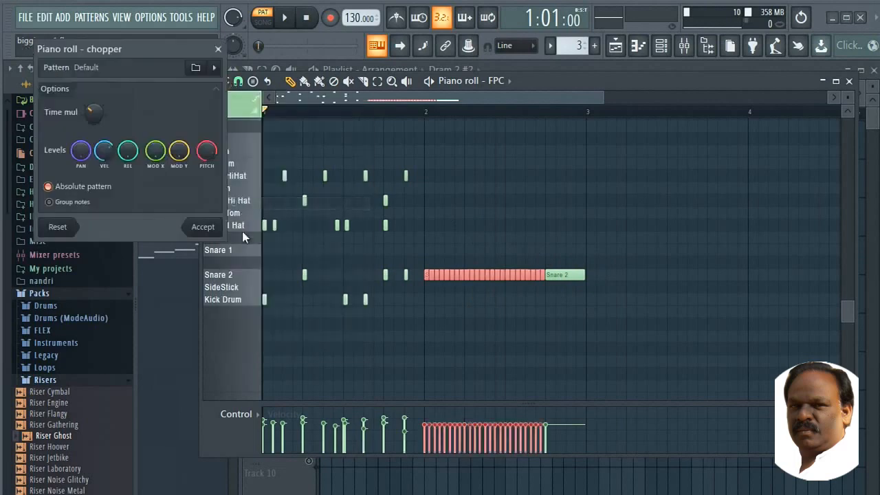
{"action": "key", "text": "space"}
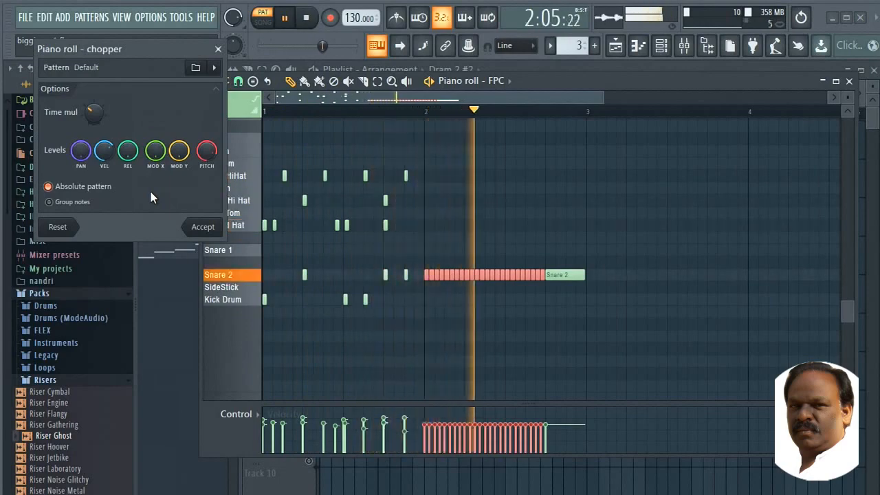
{"action": "key", "text": "space"}
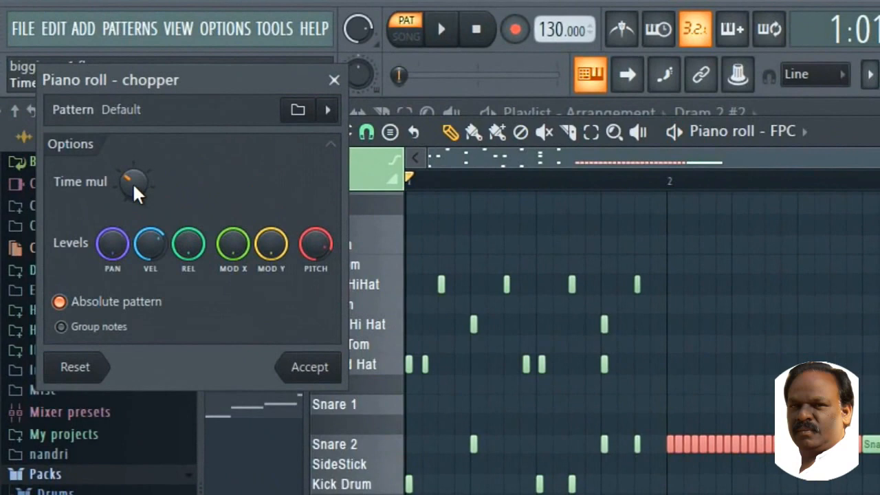
- Raise the chopper's time multiplier to its midpoint for longer slices, preview the snare roll, and accept the chop
{"action": "left_click_drag", "start_coordinate": [133, 182], "coordinate": [133, 165]}
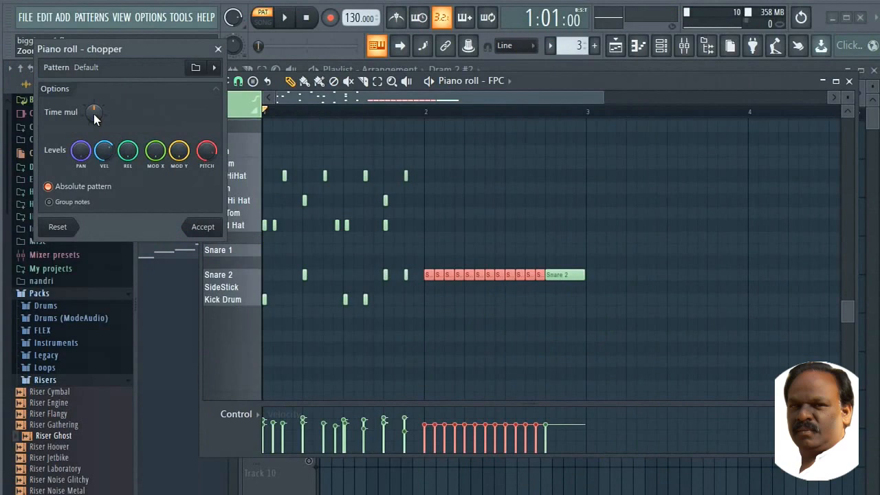
{"action": "key", "text": "space"}
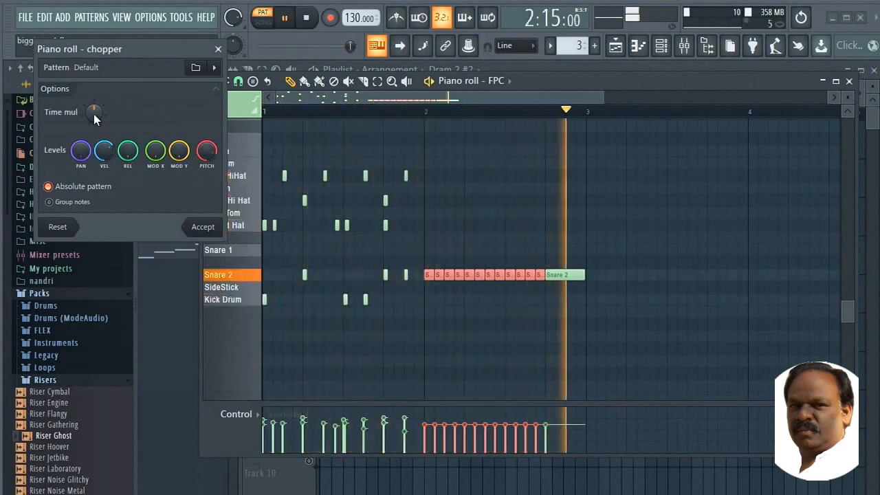
{"action": "key", "text": "space"}
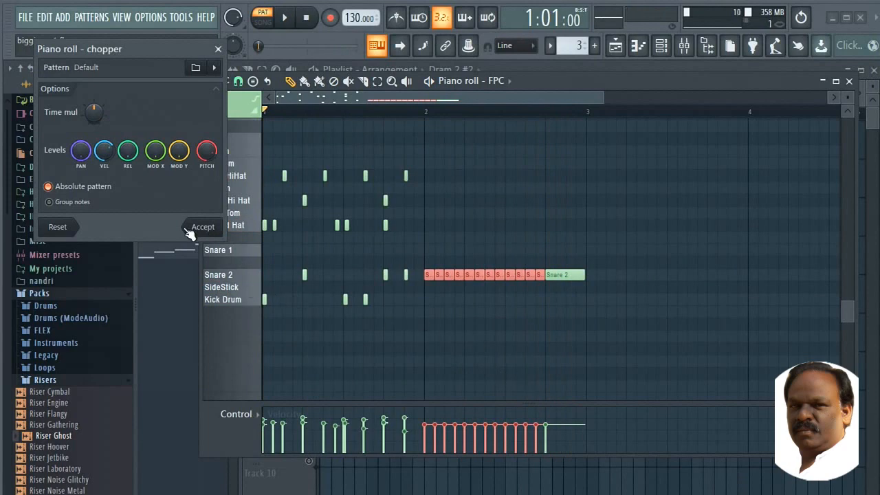
{"action": "left_click", "coordinate": [209, 231]}
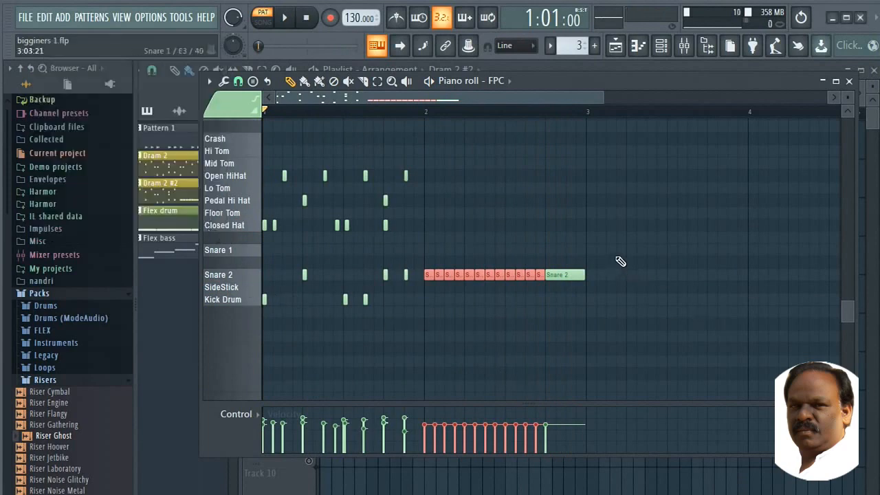
- Select the remaining long Snare 2 note at the end of bar 2 and apply the Chop tool with the Default pattern
{"action": "left_click", "coordinate": [537, 245]}
{"action": "left_click_drag", "start_coordinate": [592, 245], "coordinate": [560, 302]}
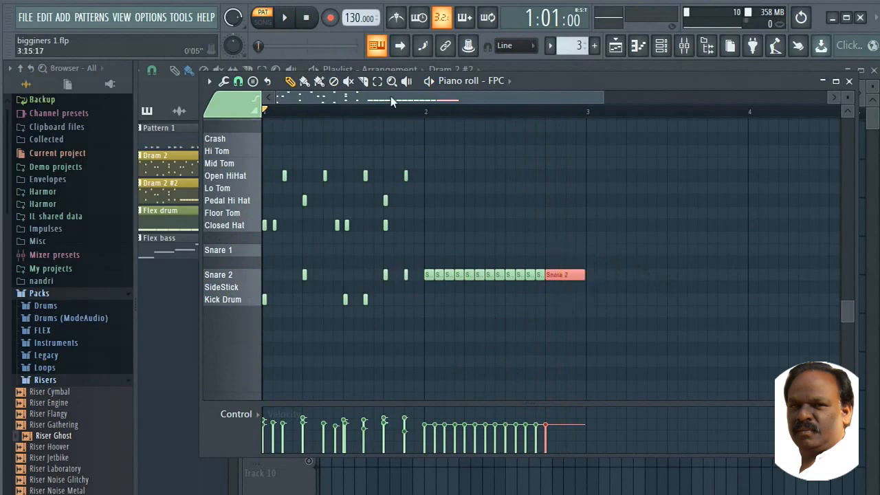
{"action": "left_click", "coordinate": [223, 81]}
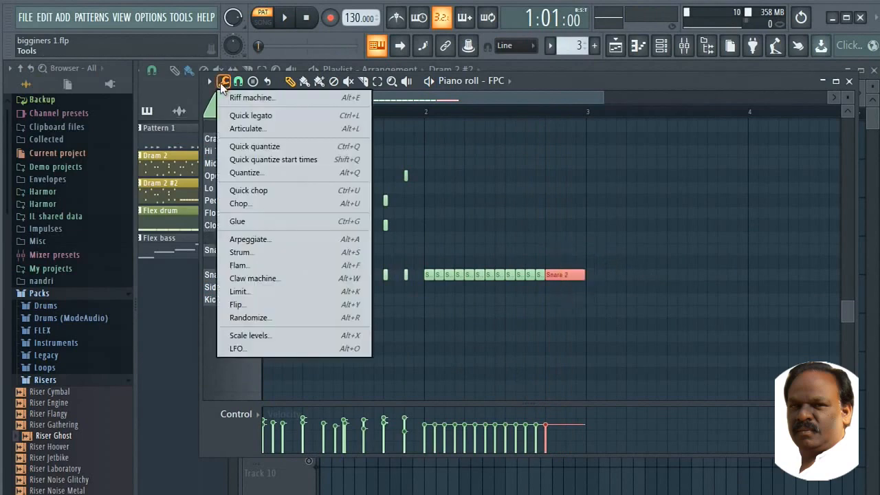
{"action": "left_click", "coordinate": [250, 204]}
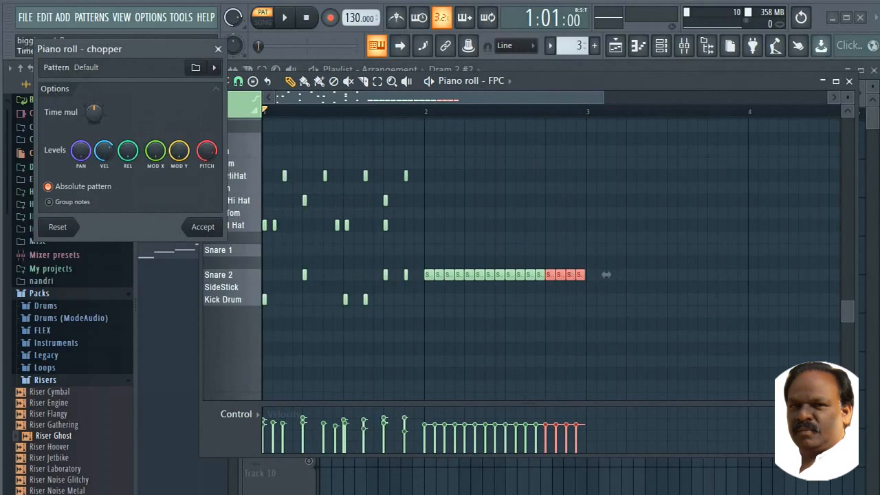
- Lower the chopper's time multiplier for slices half as long, preview the snare roll, accept the chop, and deselect the notes
{"action": "left_click_drag", "start_coordinate": [94, 113], "coordinate": [94, 127]}
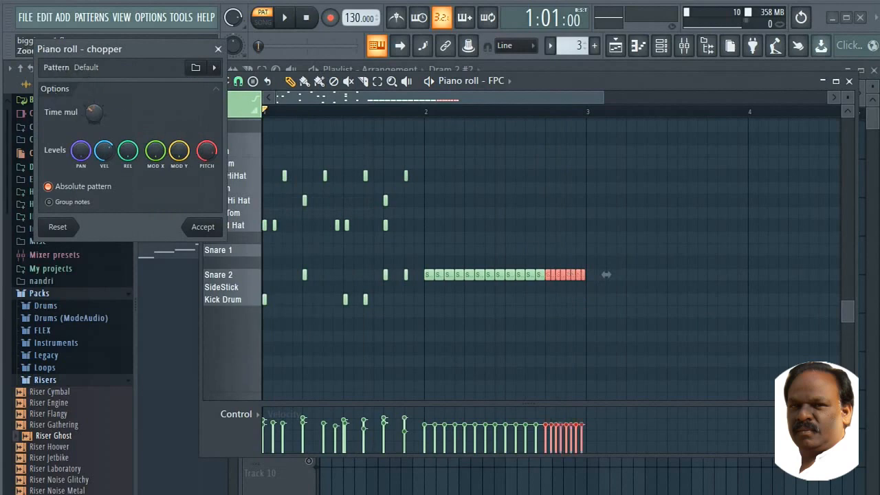
{"action": "key", "text": "space"}
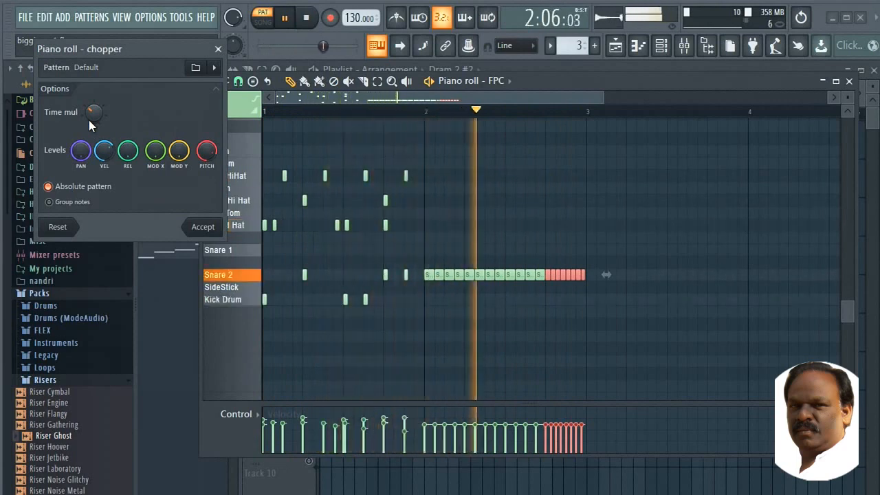
{"action": "key", "text": "space"}
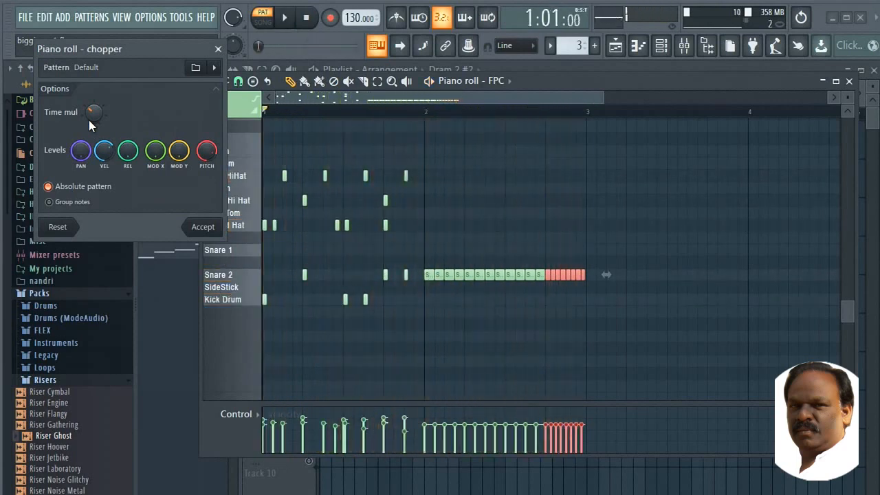
{"action": "key", "text": "Escape"}
{"action": "key", "text": "alt+u"}
{"action": "left_click", "coordinate": [202, 228]}
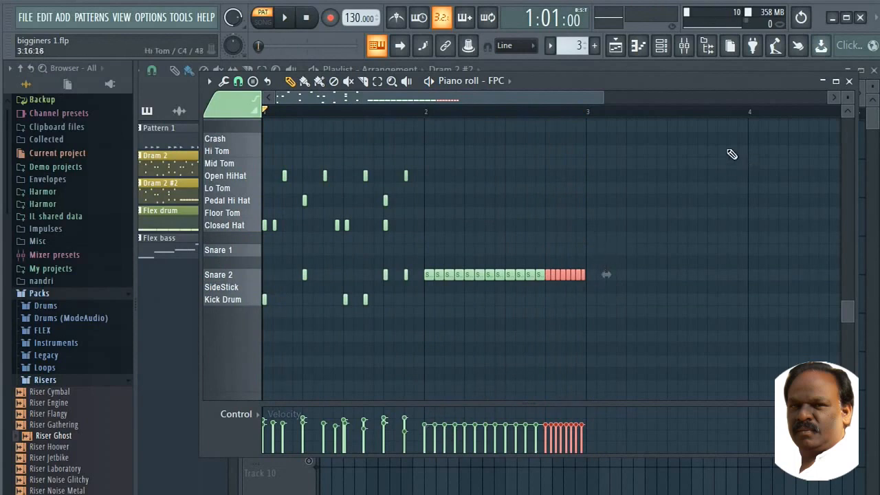
{"action": "left_click", "coordinate": [587, 316]}
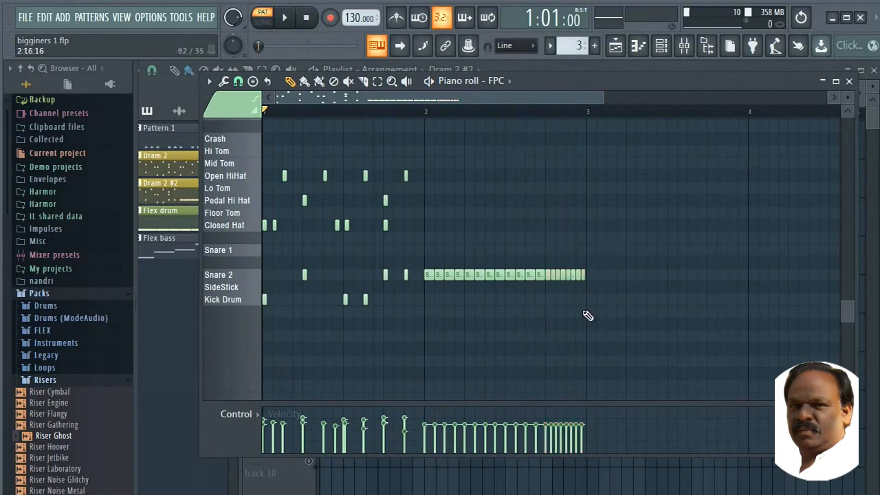
- Draw a channel pitch curve that rises and falls across the bar 2 snare roll, and preview the pattern
{"action": "left_click", "coordinate": [284, 413]}
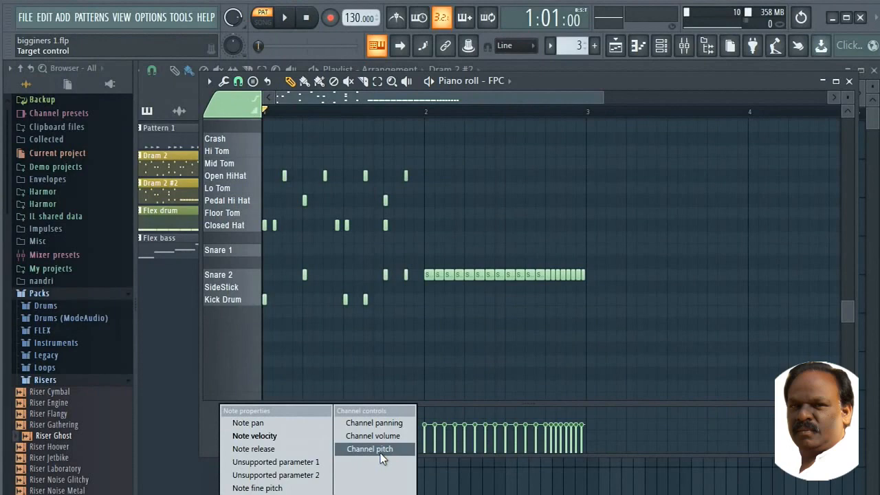
{"action": "left_click", "coordinate": [378, 449]}
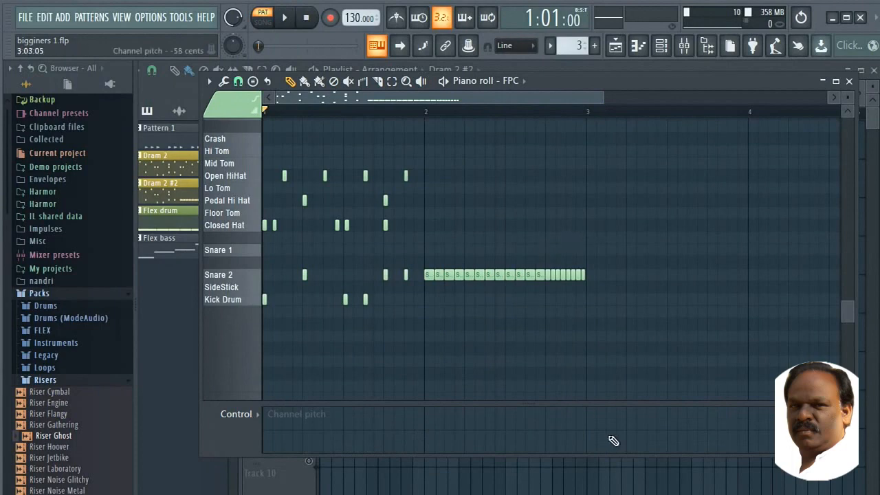
{"action": "left_click", "coordinate": [425, 432]}
{"action": "mouse_move", "coordinate": [426, 432]}
{"action": "left_mouse_down"}
{"action": "mouse_move", "coordinate": [483, 416]}
{"action": "mouse_move", "coordinate": [588, 435]}
{"action": "left_mouse_up"}
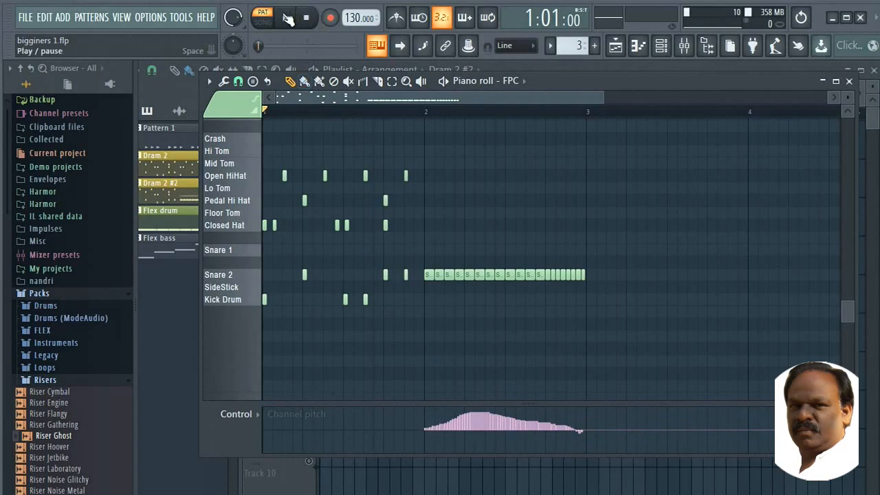
{"action": "left_click", "coordinate": [286, 17]}
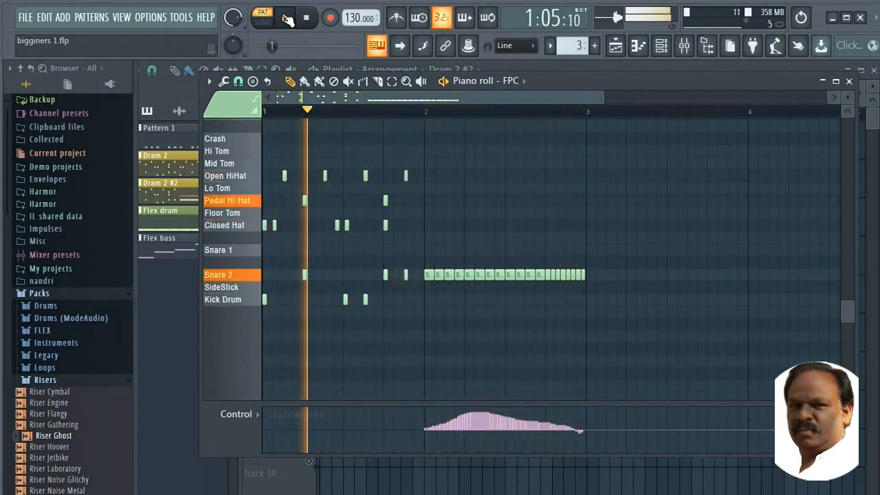
{"action": "left_click", "coordinate": [287, 19]}
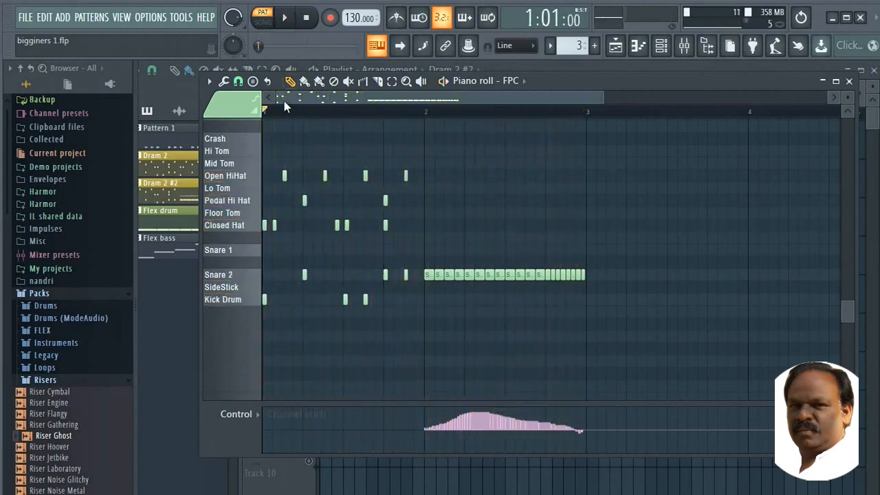
- Close the piano roll, unmute Track 3, and set the song position just before bar 18
{"action": "left_click", "coordinate": [850, 81]}
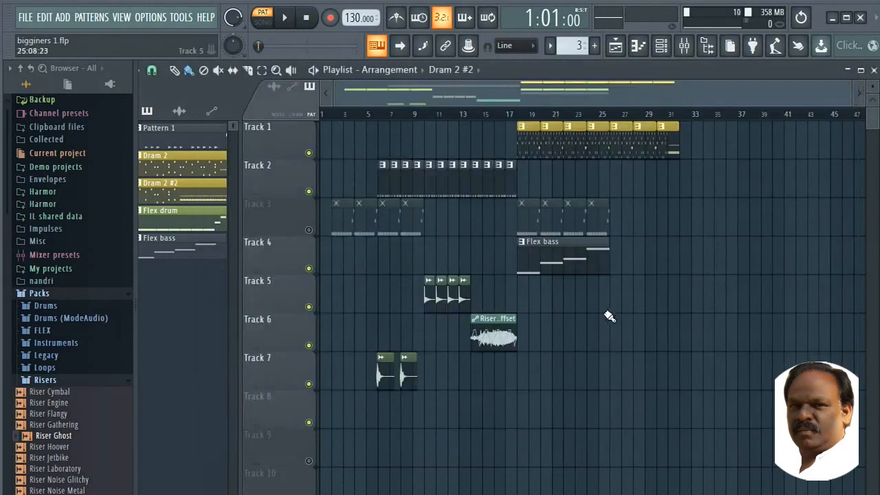
{"action": "left_click", "coordinate": [309, 230]}
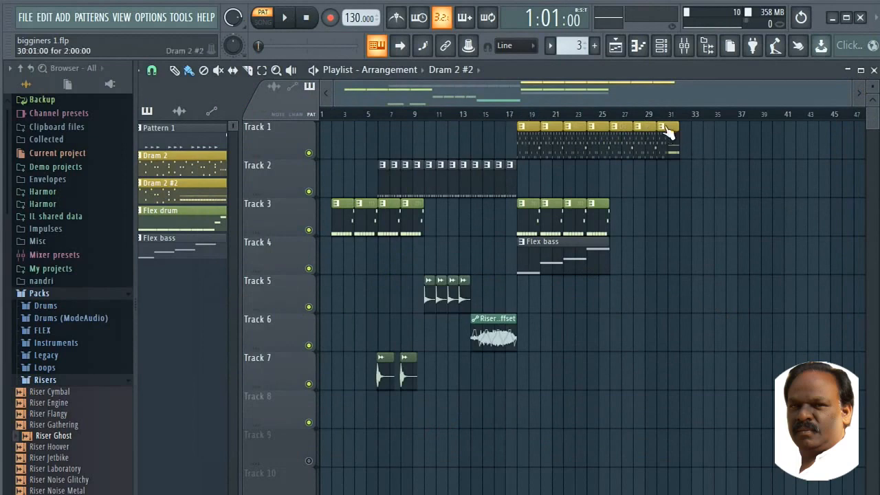
{"action": "left_click", "coordinate": [514, 114]}
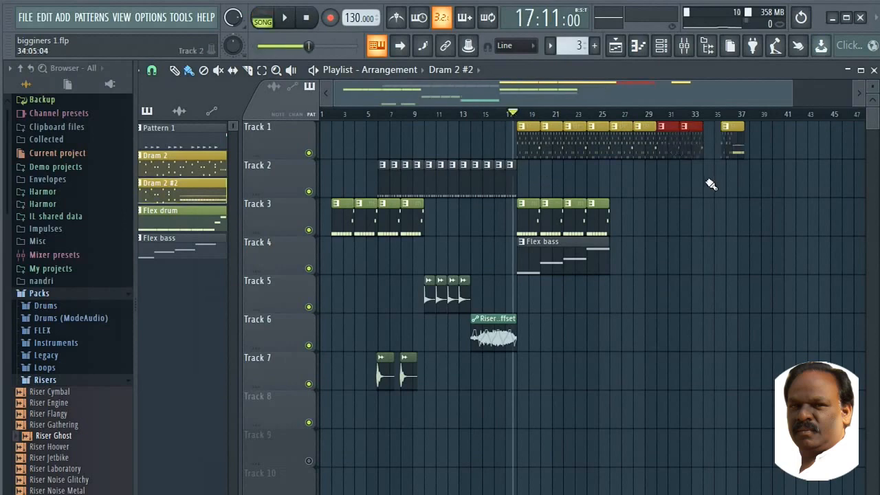
- Delete the surplus Dram 2 clip at bar 32 on Track 1 and align the Dram 2 #2 fill clip to that bar
{"action": "right_click", "coordinate": [690, 144]}
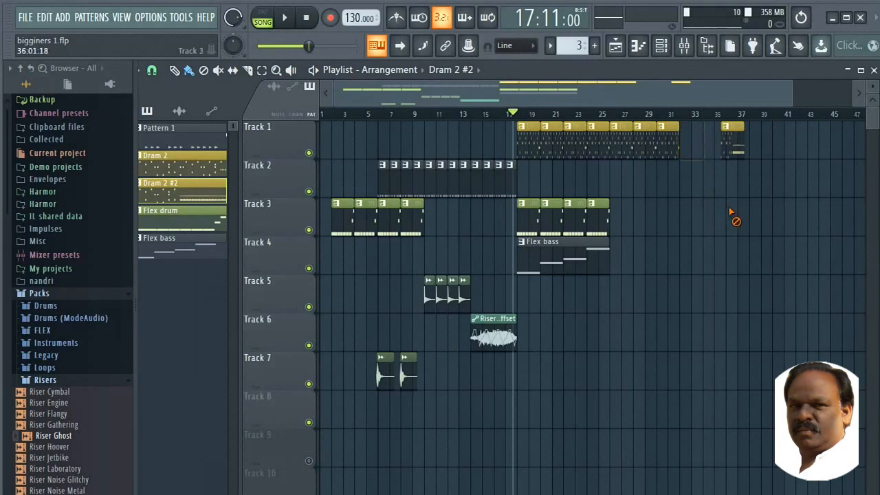
{"action": "left_click_drag", "start_coordinate": [729, 136], "coordinate": [692, 138]}
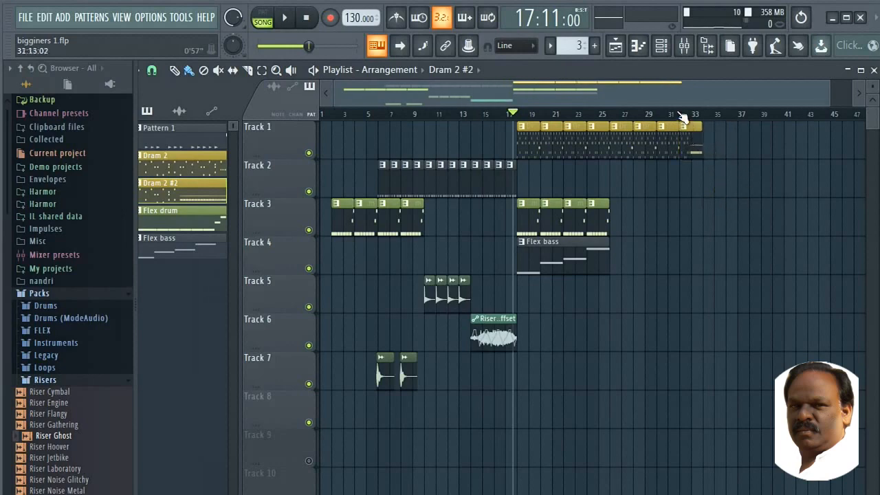
{"action": "left_click", "coordinate": [676, 116]}
{"action": "scroll", "coordinate": [675, 117], "scroll_direction": "up", "scroll_amount": 4}
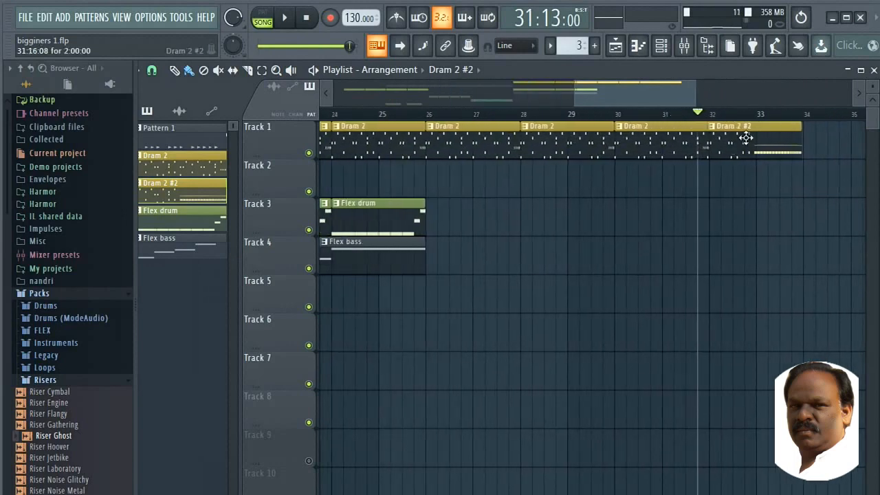
{"action": "left_click_drag", "start_coordinate": [743, 126], "coordinate": [745, 127]}
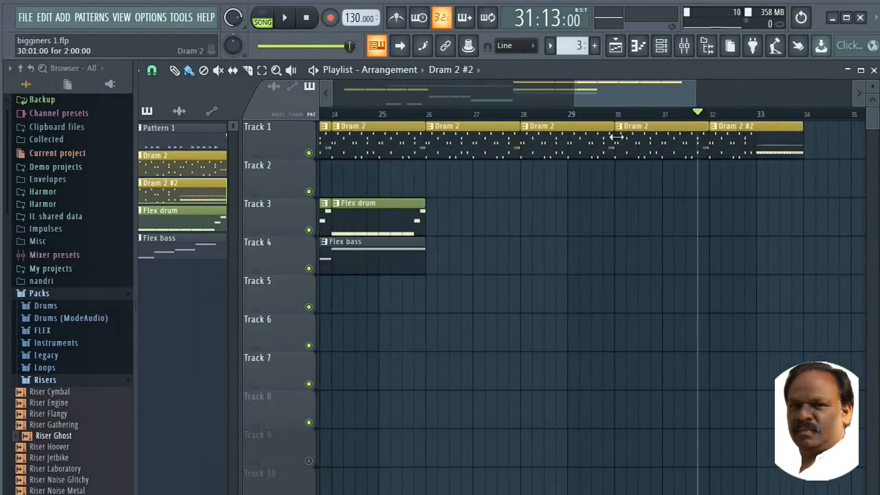
- Play the arrangement from just before bar 30 through the Dram 2 #2 clip to check the drum fill
{"action": "left_click", "coordinate": [612, 116]}
{"action": "key", "text": "space"}
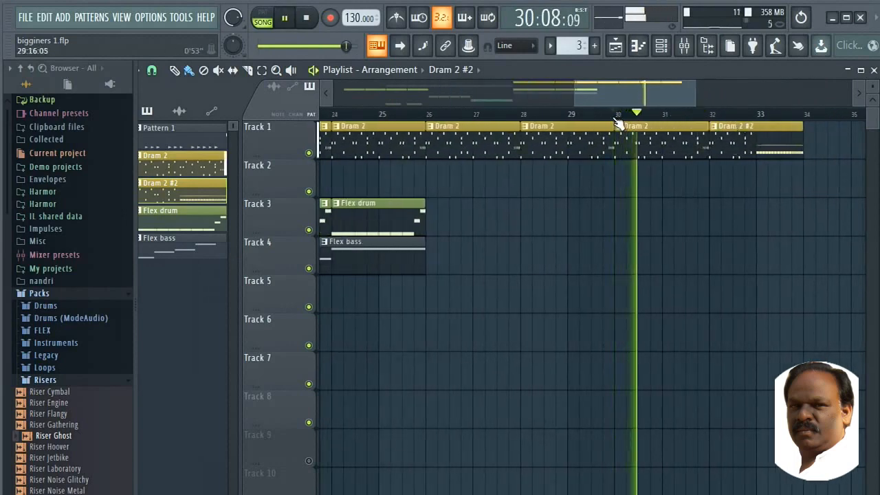
{"action": "scroll", "coordinate": [617, 123], "scroll_direction": "down", "scroll_amount": 4}
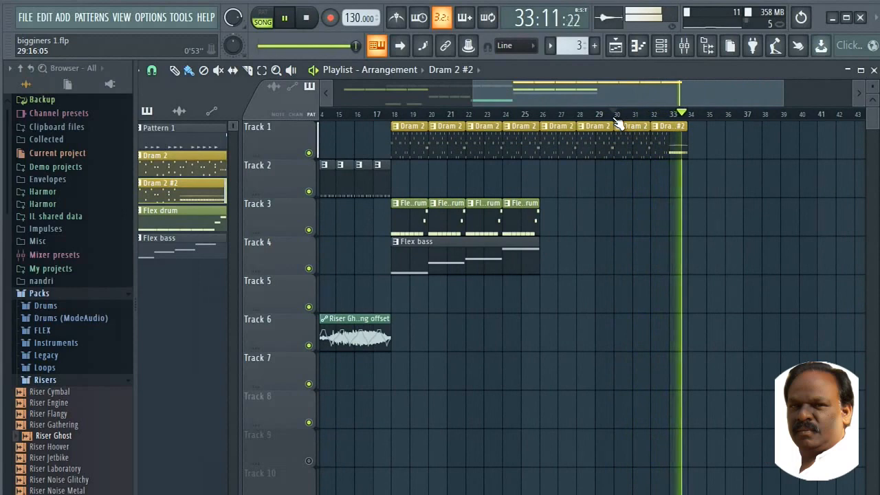
{"action": "key", "text": "space"}
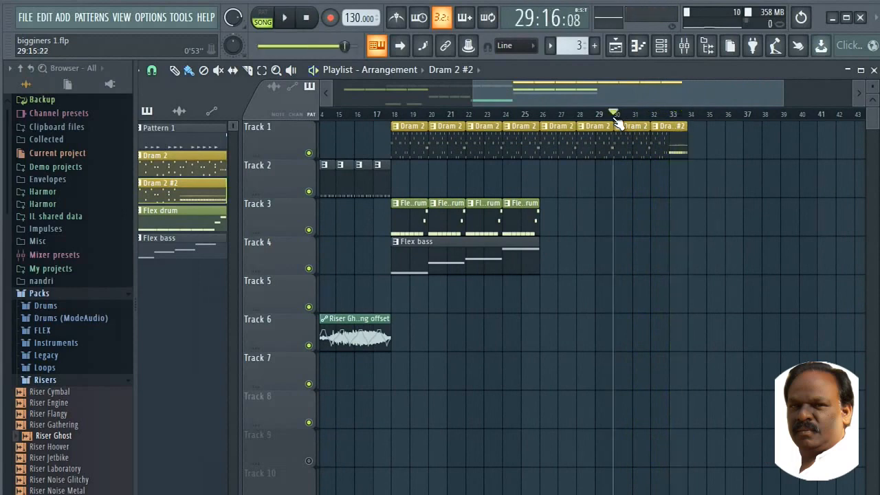
{"action": "scroll", "coordinate": [501, 294], "scroll_direction": "down", "scroll_amount": 3}
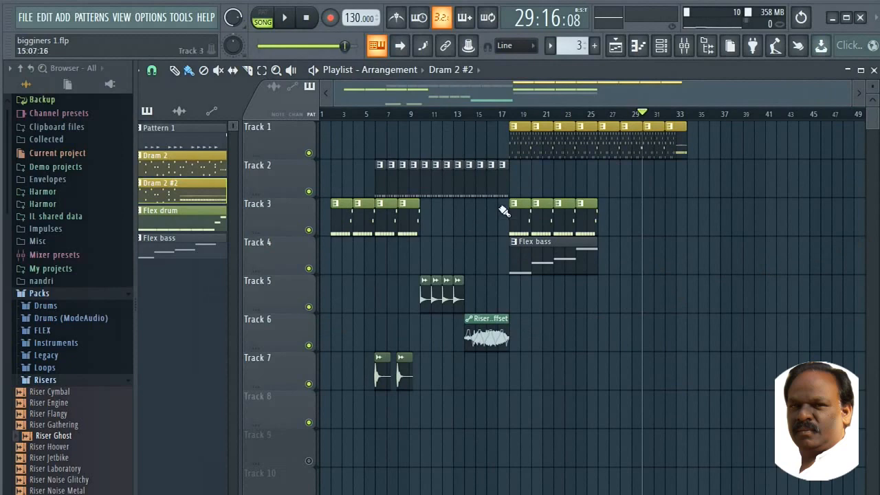
- Create a new empty pattern named Lead and give it a blue colour
{"action": "left_click", "coordinate": [551, 45]}
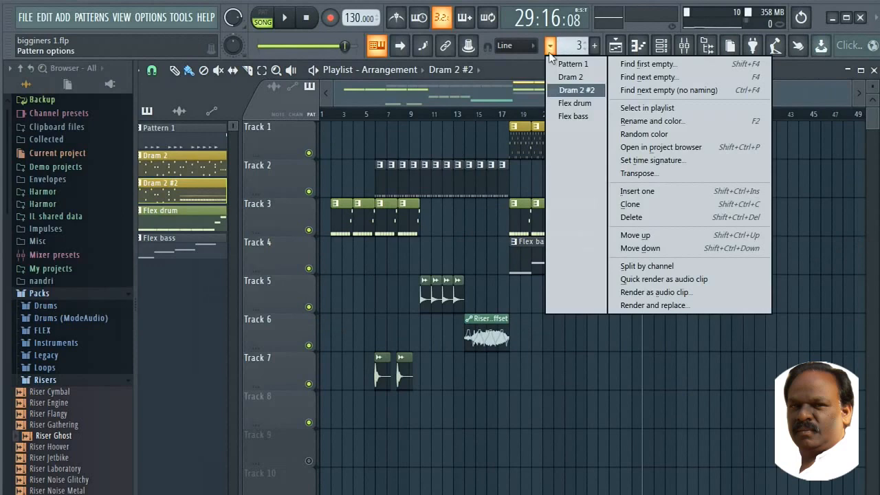
{"action": "left_click", "coordinate": [574, 116]}
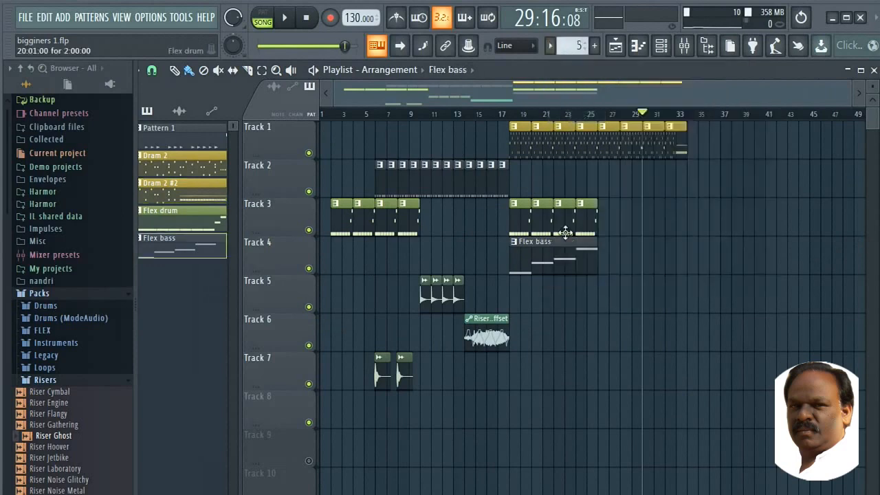
{"action": "left_click", "coordinate": [551, 46]}
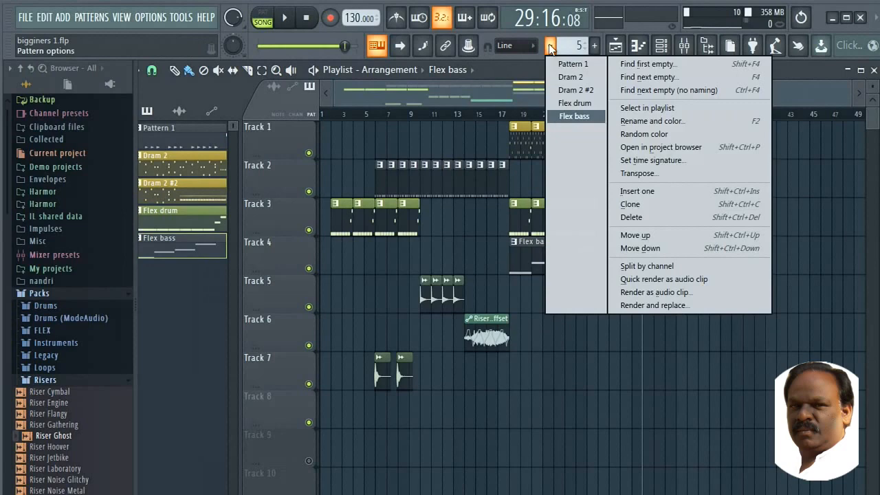
{"action": "left_click", "coordinate": [642, 78]}
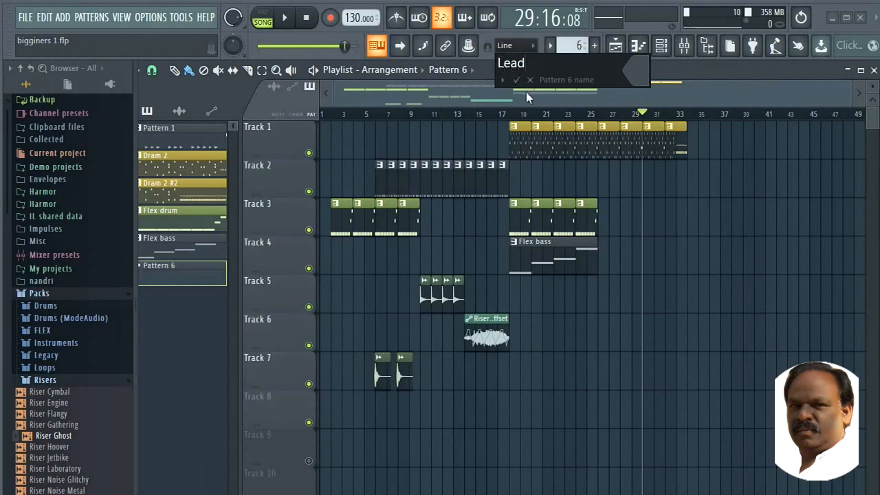
{"action": "left_click", "coordinate": [635, 68]}
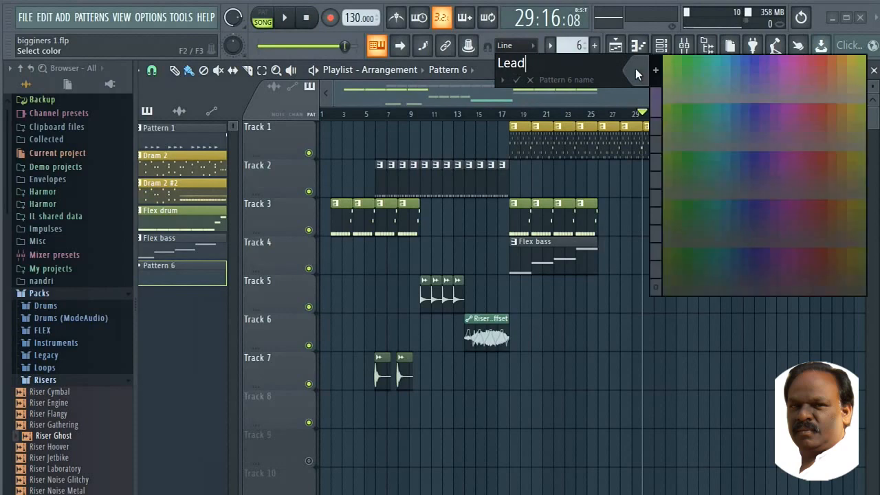
{"action": "left_click", "coordinate": [753, 108]}
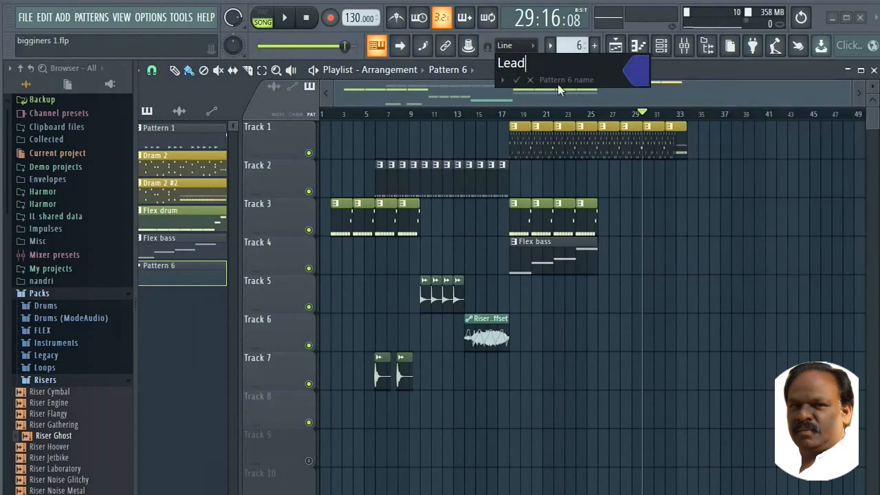
{"action": "left_click", "coordinate": [516, 80]}
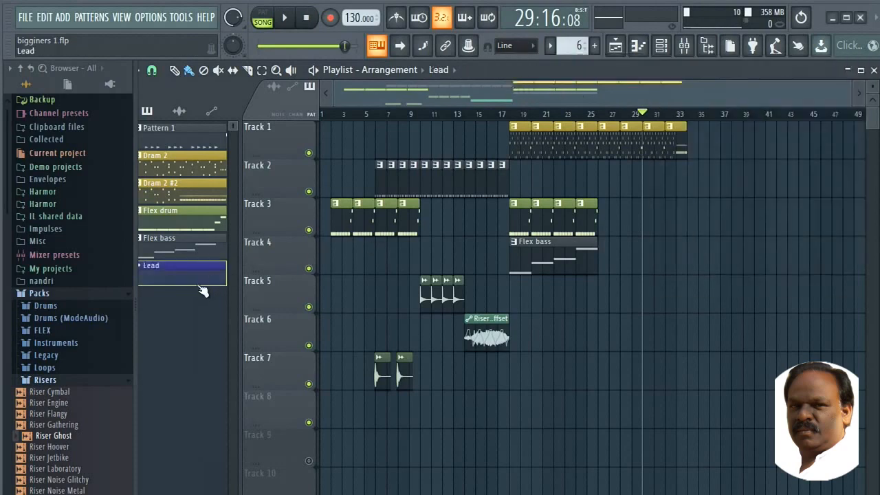
- Add a GMS synth channel for the Lead pattern with the Flangelead preset from Leads & Synths, and close its window
{"action": "left_click", "coordinate": [660, 47]}
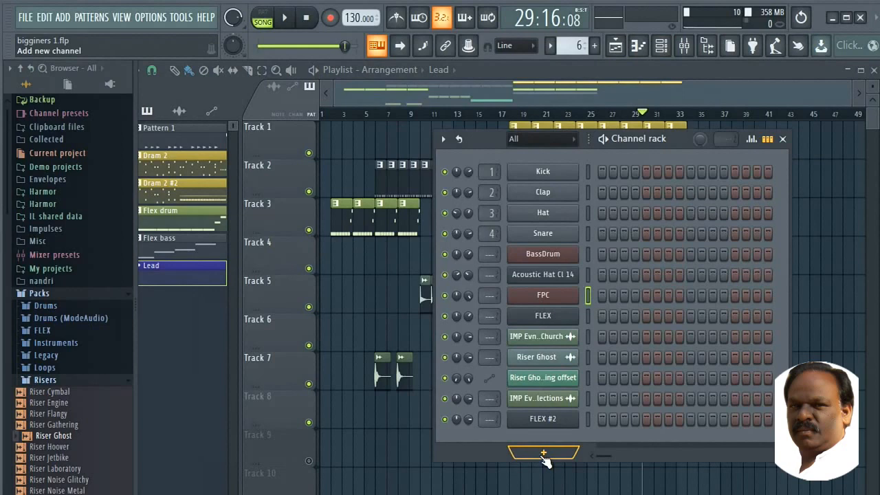
{"action": "left_click", "coordinate": [545, 454]}
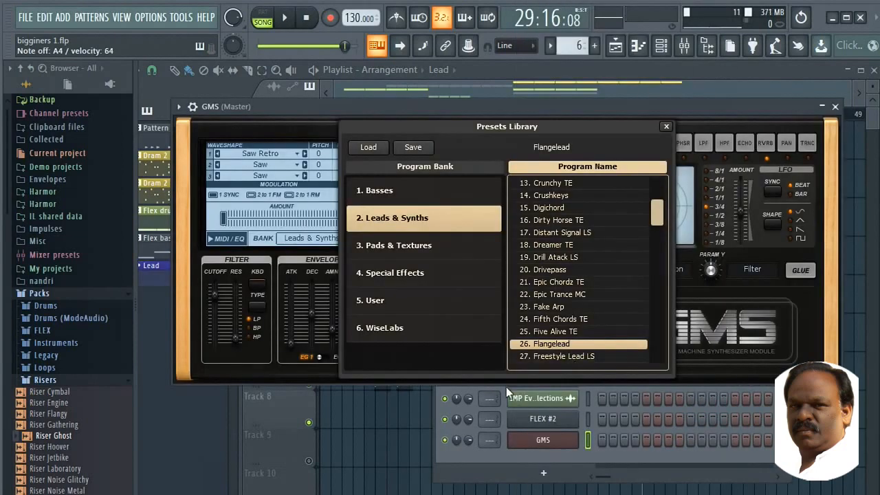
{"action": "left_click", "coordinate": [665, 127]}
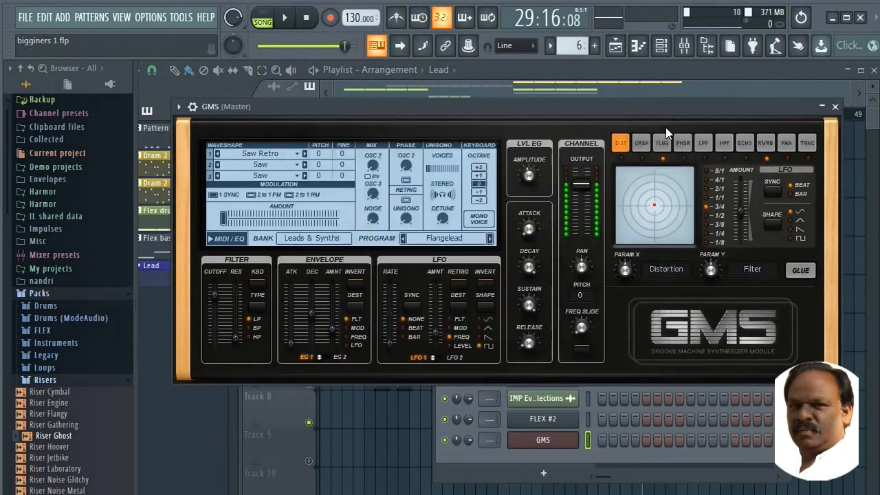
{"action": "left_click", "coordinate": [835, 108]}
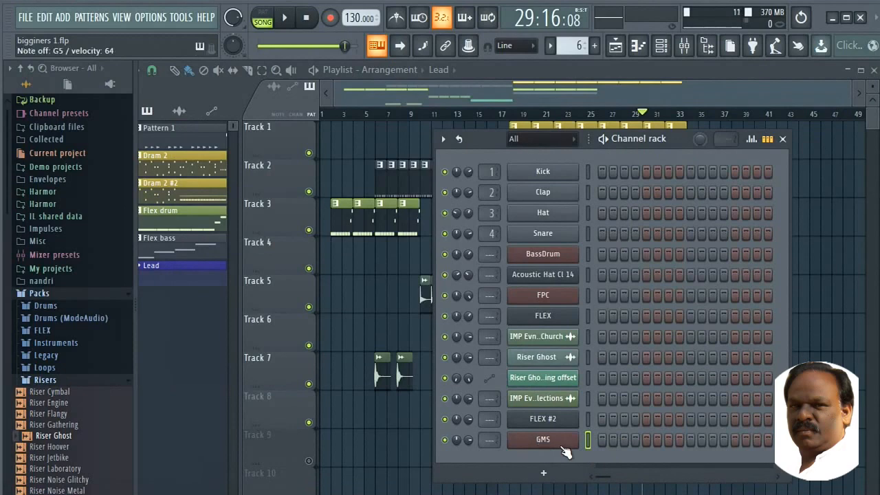
- Close the channel rack, mark a time range ending at bar 34, and record a live GMS melody into the Lead pattern
{"action": "left_click", "coordinate": [782, 139]}
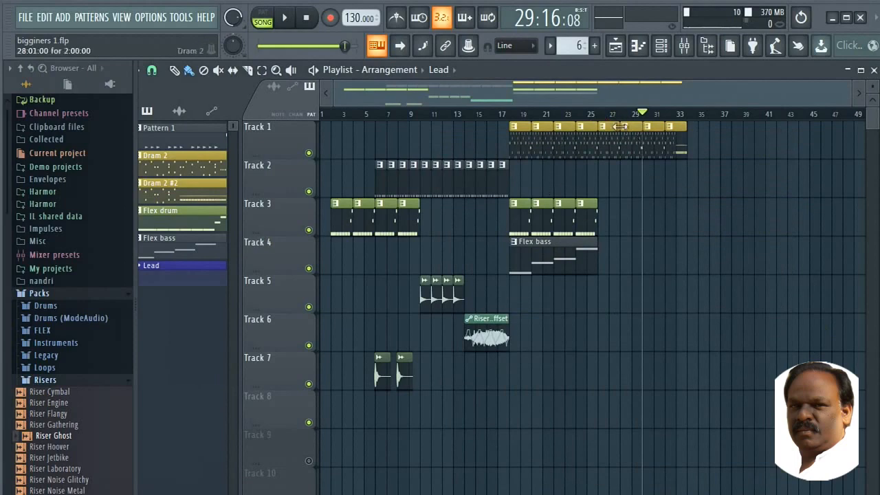
{"action": "left_click", "coordinate": [576, 114]}
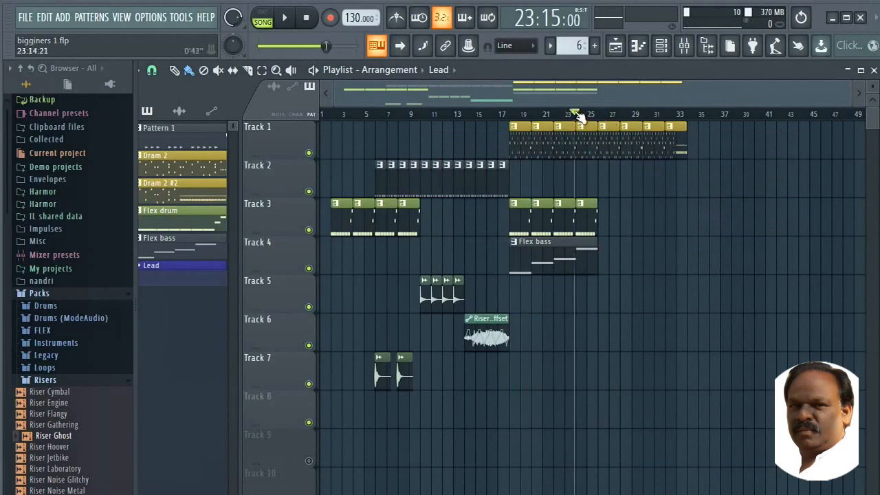
{"action": "left_click_drag", "start_coordinate": [578, 114], "coordinate": [690, 114]}
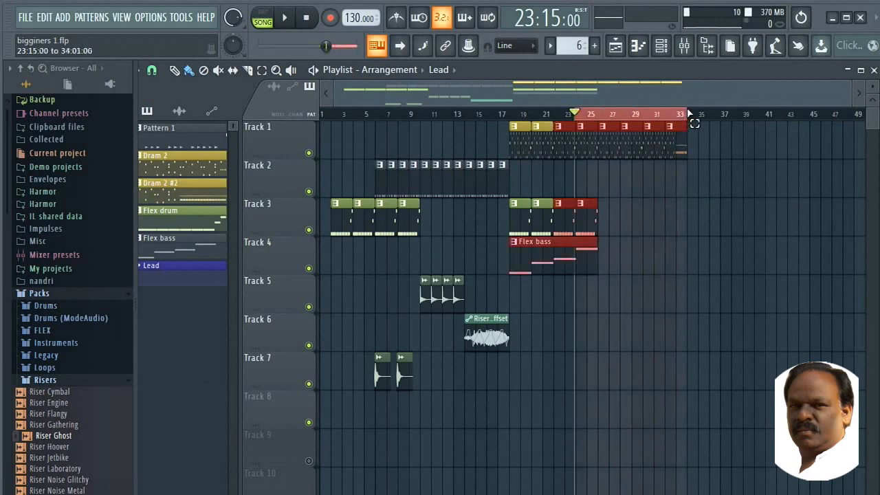
{"action": "left_click", "coordinate": [309, 423]}
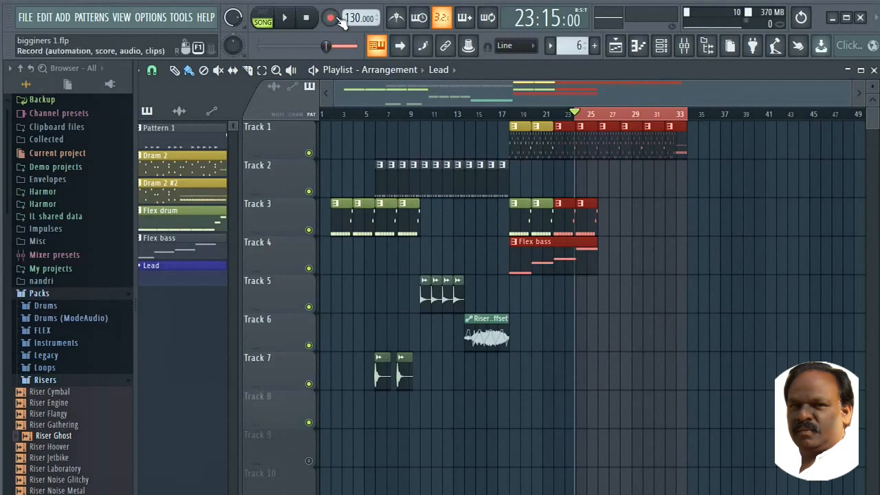
{"action": "left_click", "coordinate": [331, 18]}
{"action": "left_click", "coordinate": [285, 18]}
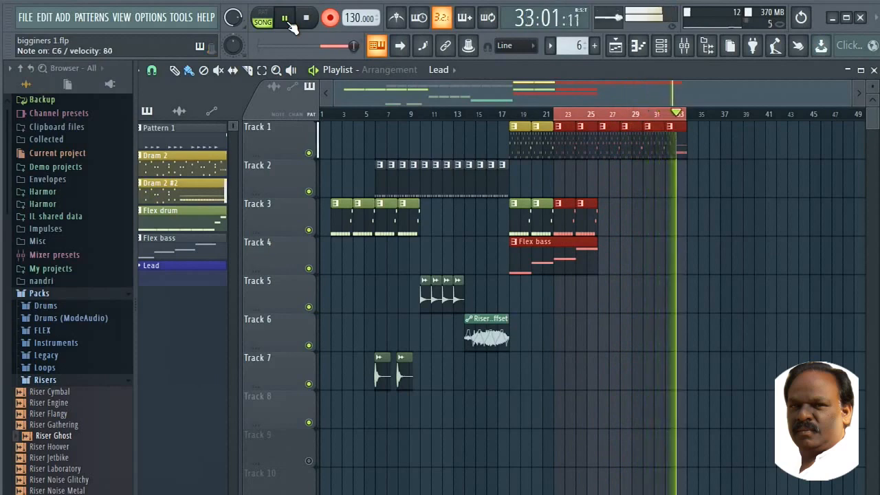
{"action": "left_click", "coordinate": [287, 21]}
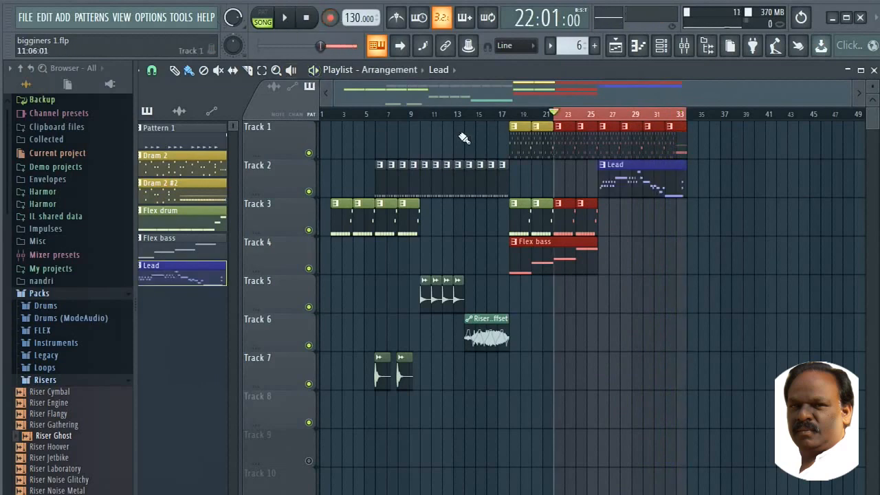
- Move the recorded Lead clip from Track 2 to Track 8 and clear the time selection
{"action": "left_click", "coordinate": [569, 115]}
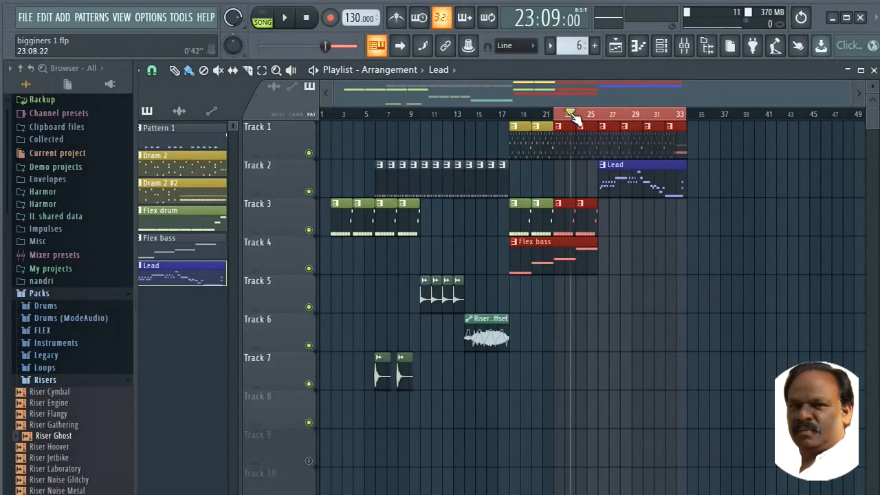
{"action": "left_click_drag", "start_coordinate": [641, 167], "coordinate": [642, 406]}
{"action": "left_click", "coordinate": [596, 115]}
{"action": "scroll", "coordinate": [598, 115], "scroll_direction": "up", "scroll_amount": 4}
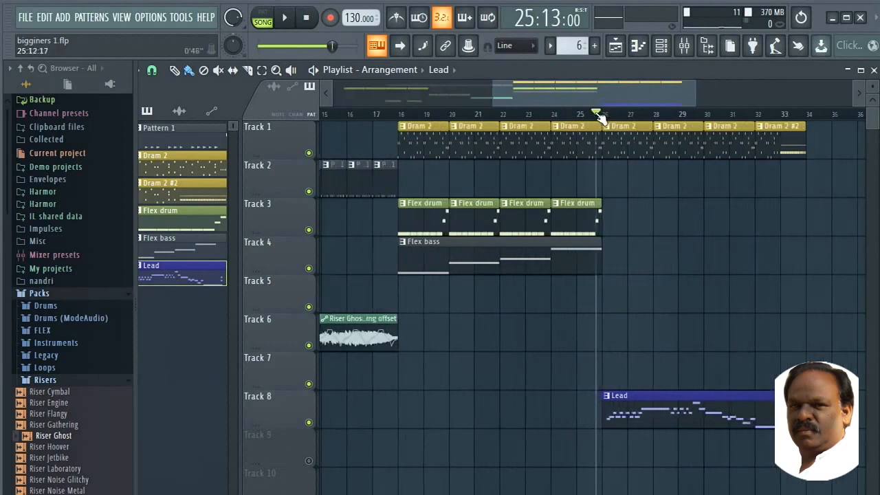
- Examine the available output devices in the audio settings without changing the device, and close the settings
{"action": "left_click", "coordinate": [152, 19]}
{"action": "left_click", "coordinate": [165, 63]}
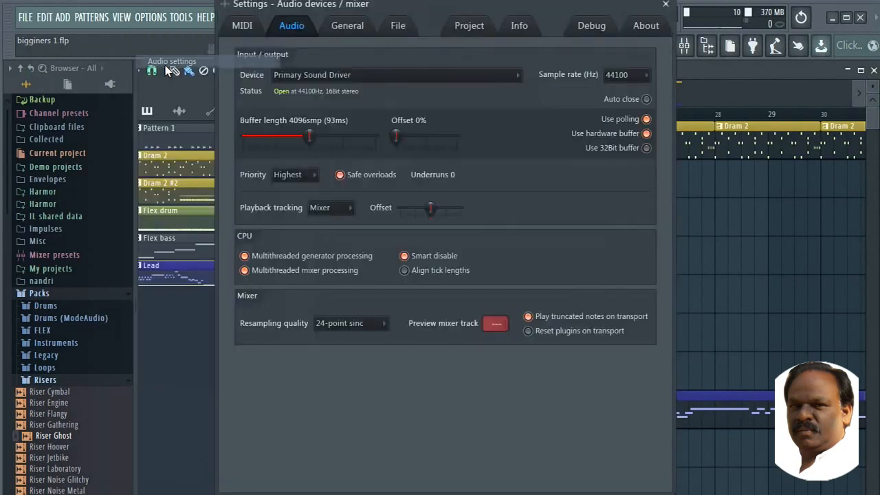
{"action": "left_click", "coordinate": [356, 77]}
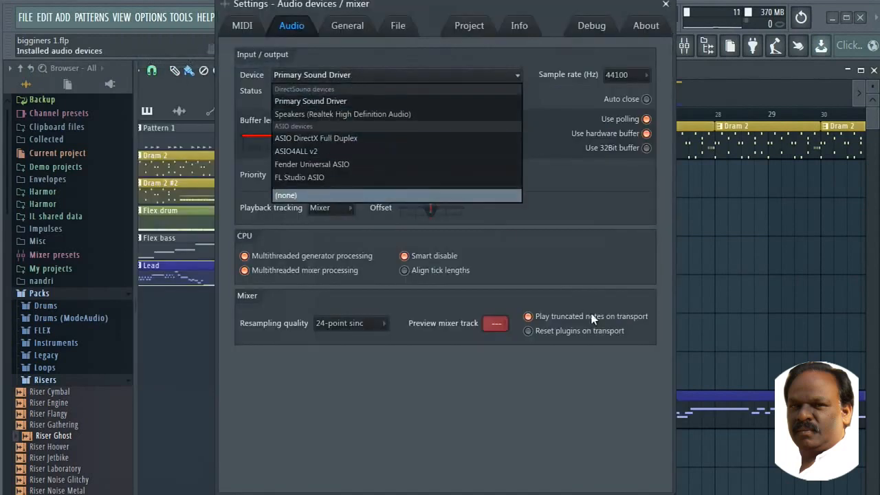
{"action": "left_click", "coordinate": [368, 59]}
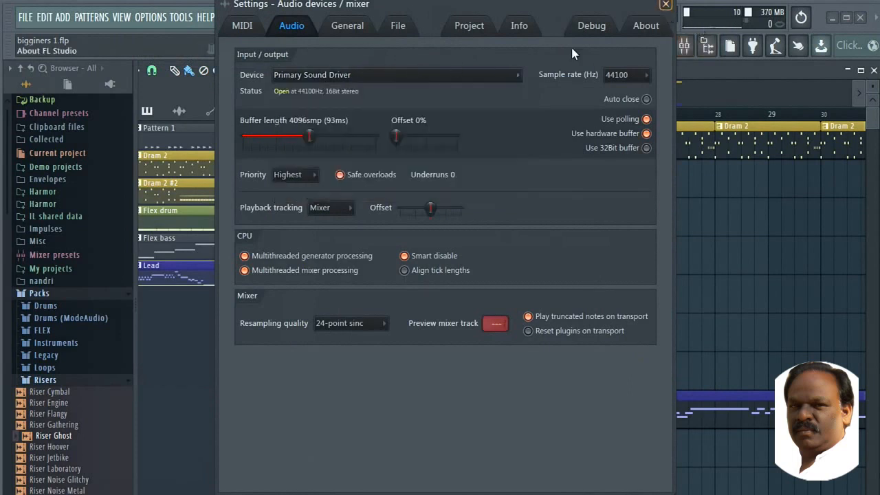
{"action": "left_click", "coordinate": [666, 5]}
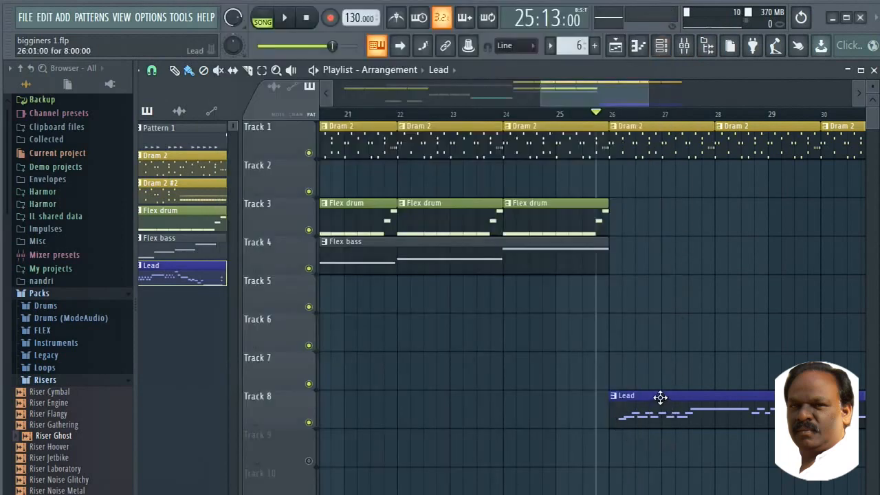
- Shift the Lead clip slightly earlier so its first note falls on bar 26, and play from just before bar 24 to check the timing
{"action": "left_click_drag", "start_coordinate": [660, 396], "coordinate": [651, 396]}
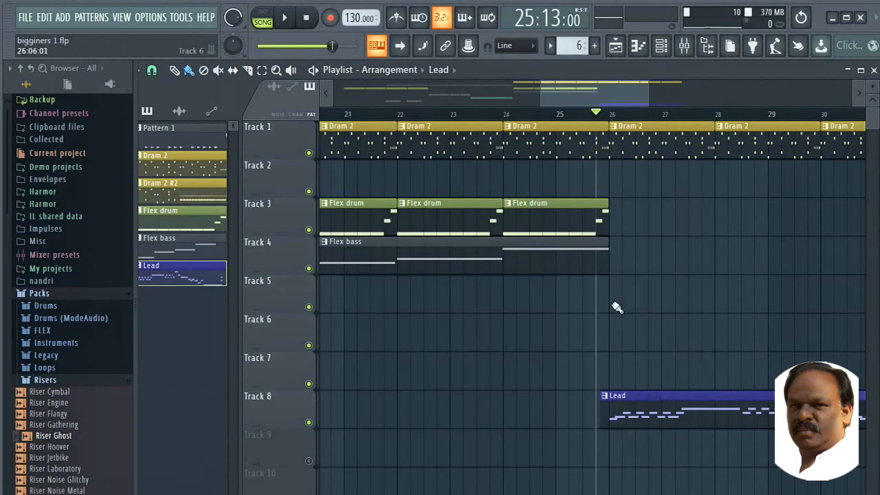
{"action": "left_click", "coordinate": [500, 114]}
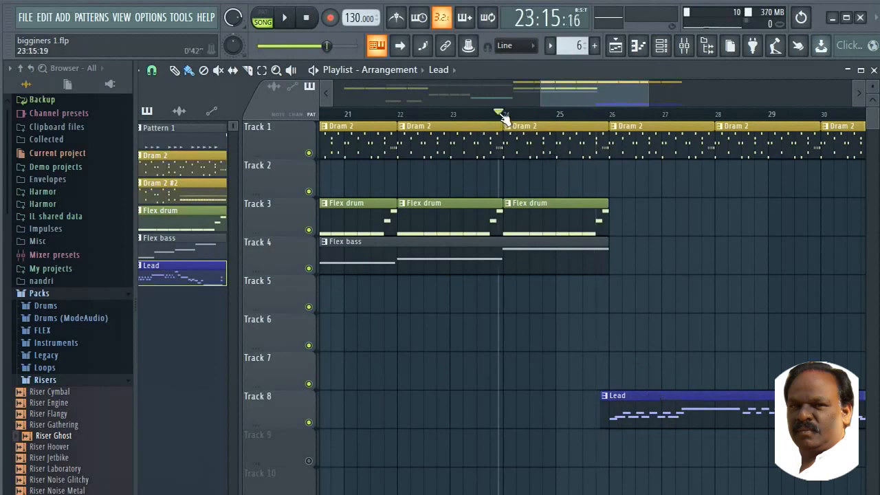
{"action": "key", "text": "space"}
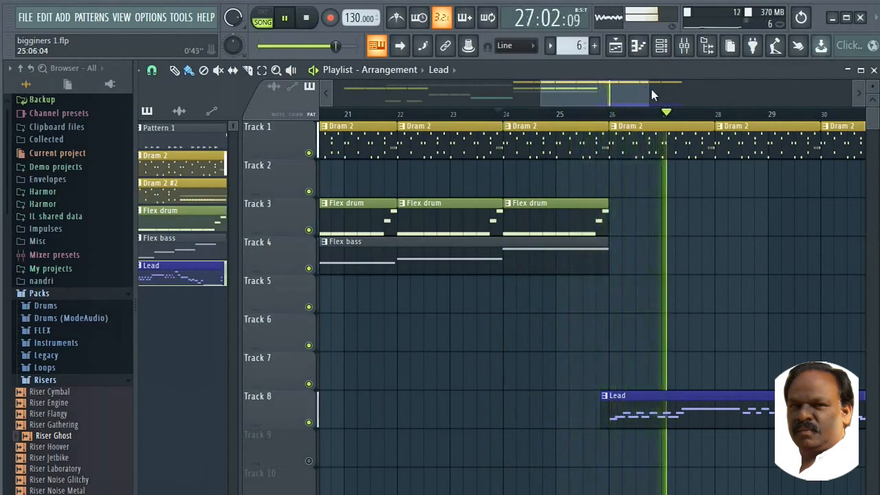
{"action": "left_click_drag", "start_coordinate": [651, 88], "coordinate": [756, 87]}
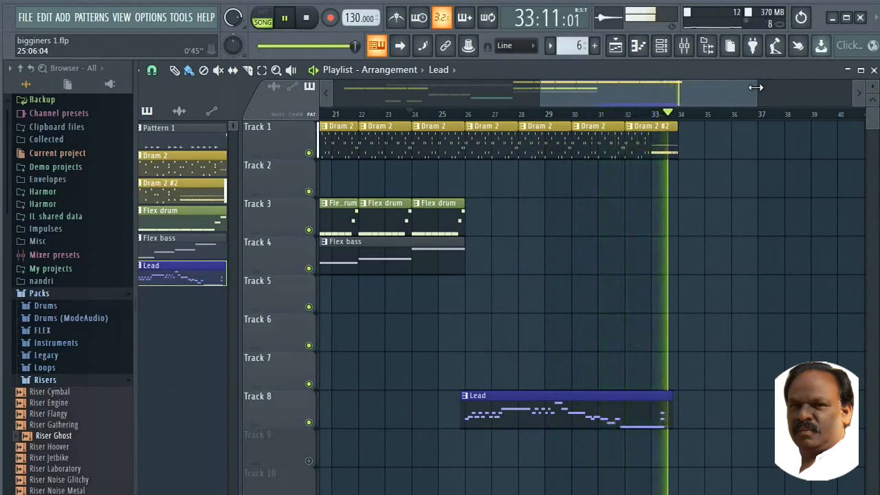
{"action": "key", "text": "space"}
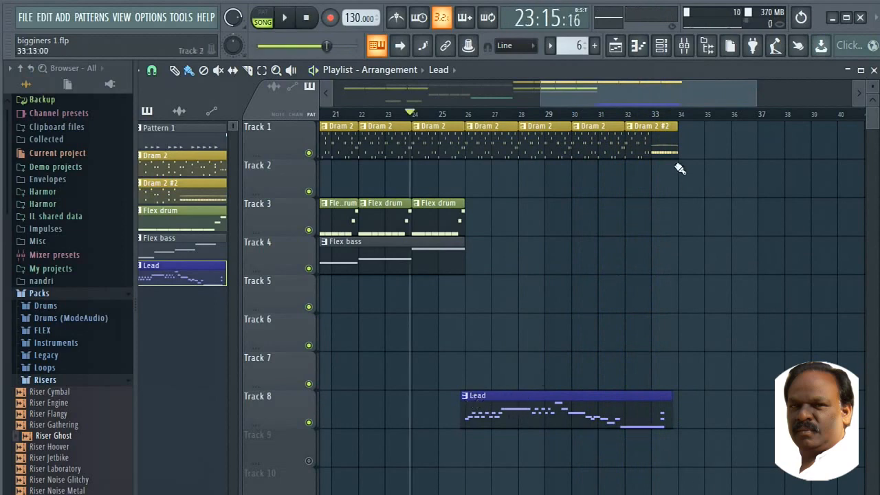
{"action": "key", "text": "space"}
{"action": "key", "text": "space"}
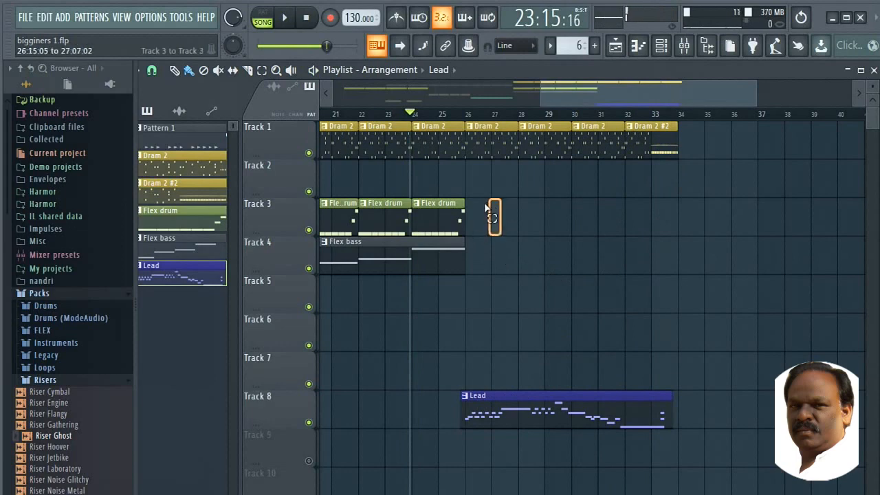
- Duplicate the Flex drum and Flex bass clips on Tracks 3 and 4 so they span bars 26 to 34
{"action": "left_click_drag", "start_coordinate": [485, 206], "coordinate": [373, 278]}
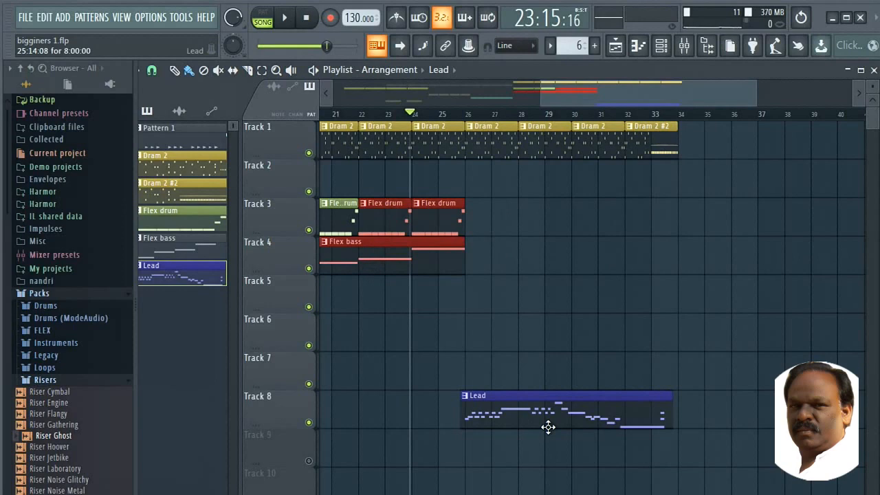
{"action": "key", "text": "ctrl+b"}
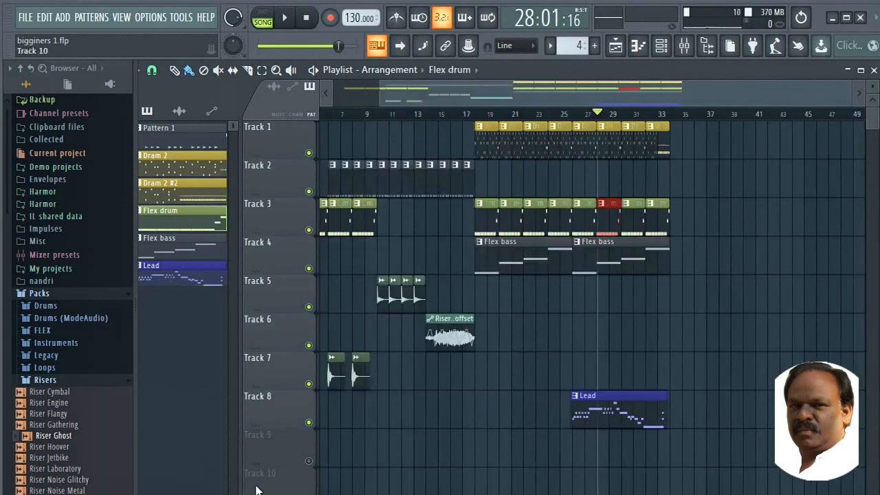
- Preview the Riser Flangy sample and place it on Track 6 at bar 30
{"action": "left_click", "coordinate": [51, 414]}
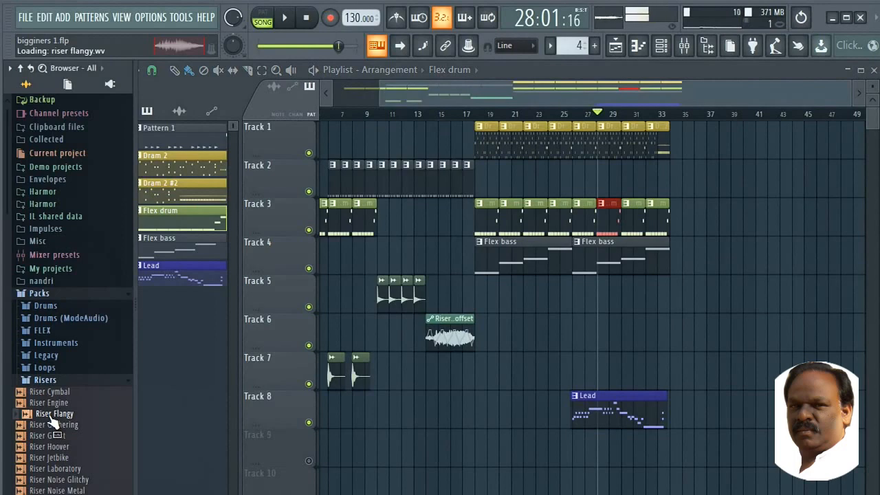
{"action": "left_click_drag", "start_coordinate": [51, 416], "coordinate": [626, 485]}
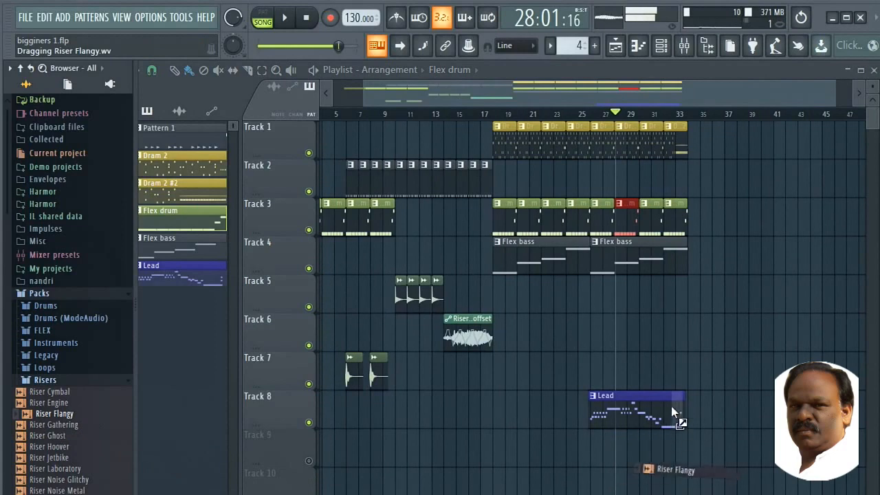
{"action": "mouse_move", "coordinate": [668, 333]}
{"action": "left_mouse_down"}
{"action": "mouse_move", "coordinate": [677, 324]}
{"action": "mouse_move", "coordinate": [655, 324]}
{"action": "left_mouse_up"}
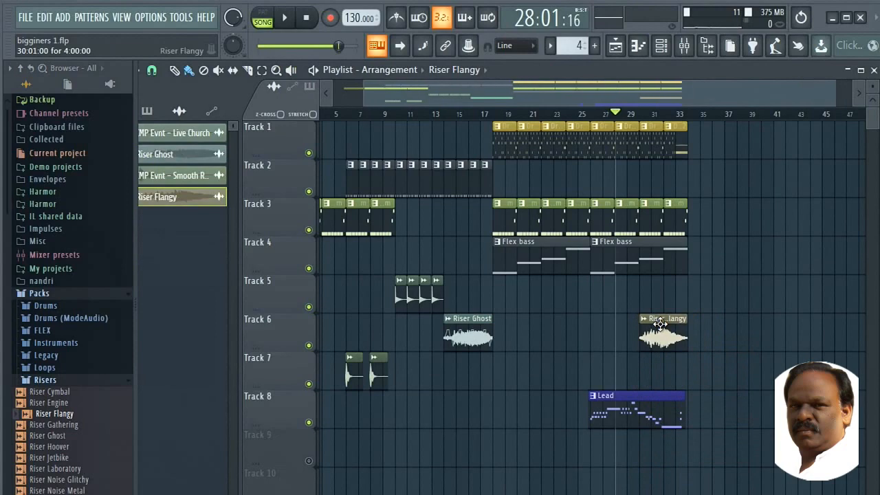
- Play the arrangement from the start and delete the Flex drum clips at bars 30 and 32 on Track 3
{"action": "left_click_drag", "start_coordinate": [412, 94], "coordinate": [380, 96]}
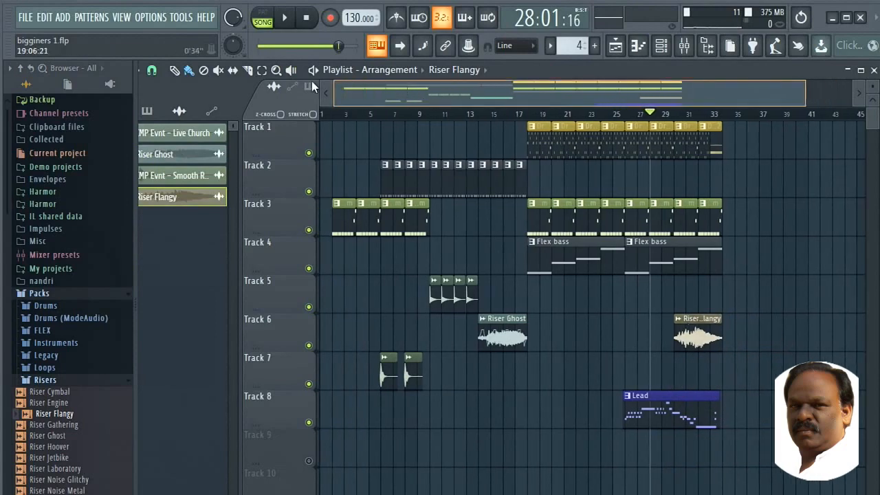
{"action": "left_click", "coordinate": [330, 121]}
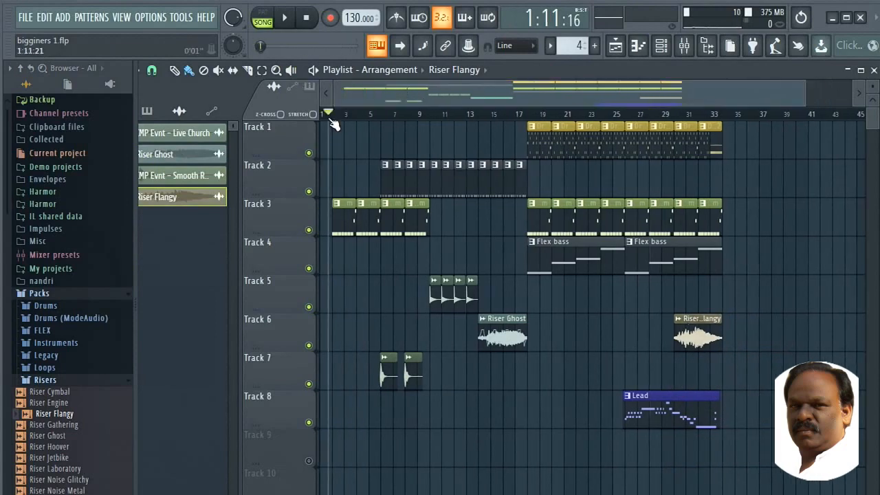
{"action": "key", "text": "space"}
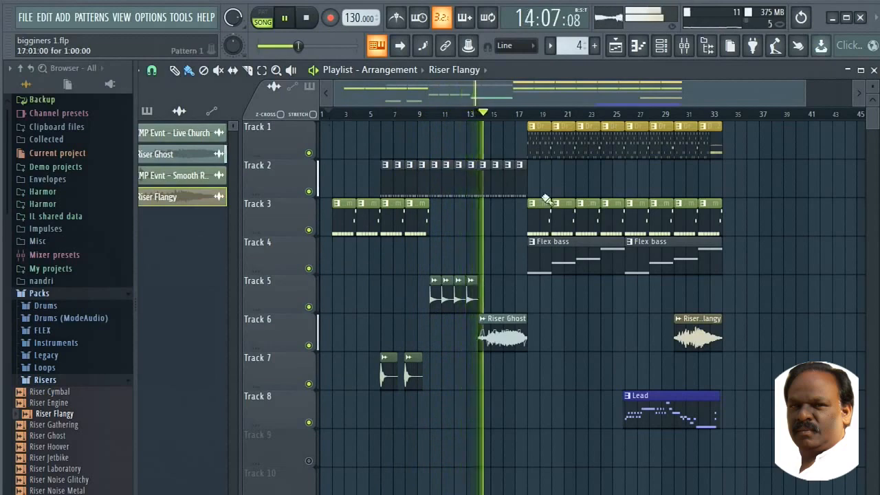
{"action": "right_click", "coordinate": [685, 220]}
{"action": "right_click", "coordinate": [709, 219]}
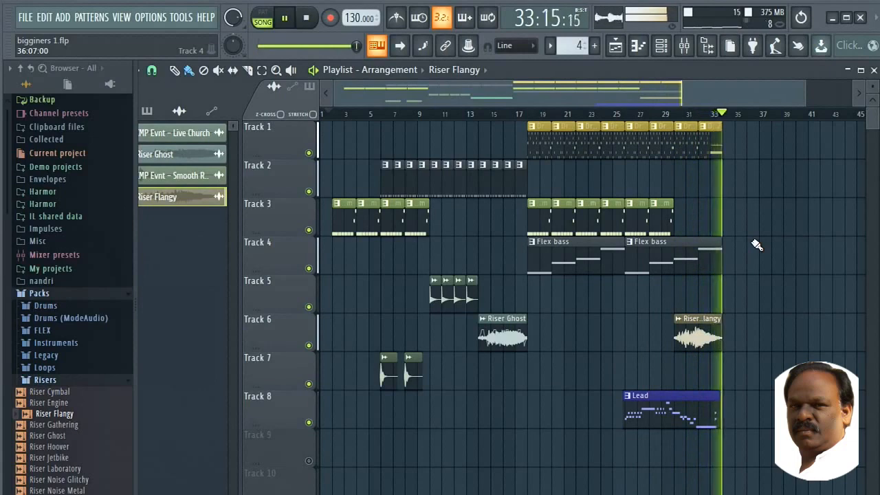
- Create a volume automation clip for Riser Flangy on Track 6 and lower its end point to about 21%
{"action": "left_click", "coordinate": [696, 114]}
{"action": "scroll", "coordinate": [697, 114], "scroll_direction": "up", "scroll_amount": 3}
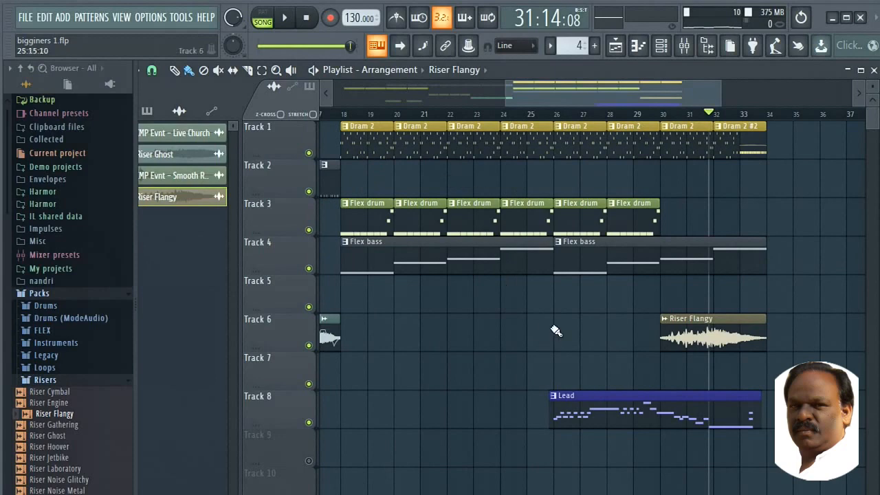
{"action": "scroll", "coordinate": [556, 330], "scroll_direction": "down", "scroll_amount": 4}
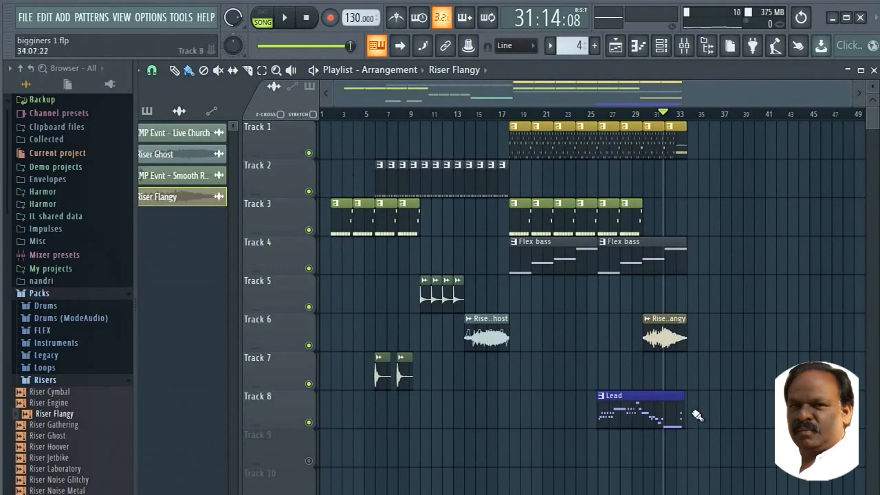
{"action": "right_click", "coordinate": [646, 322]}
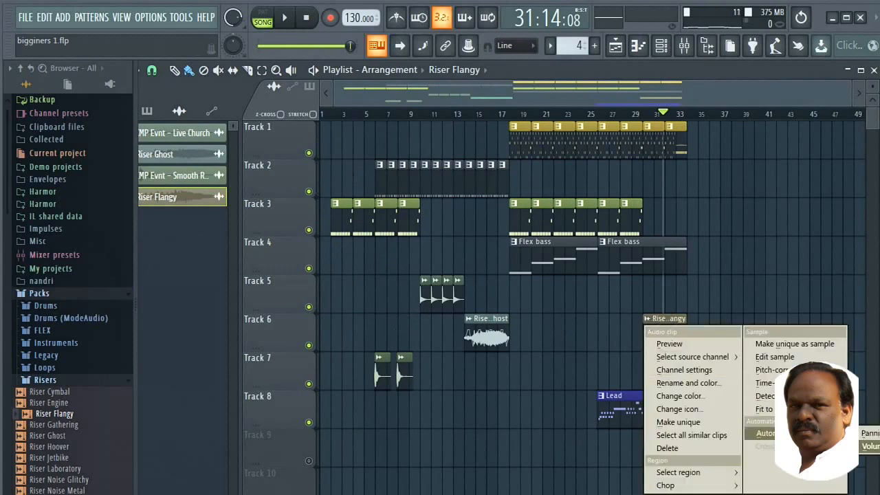
{"action": "left_click", "coordinate": [875, 445]}
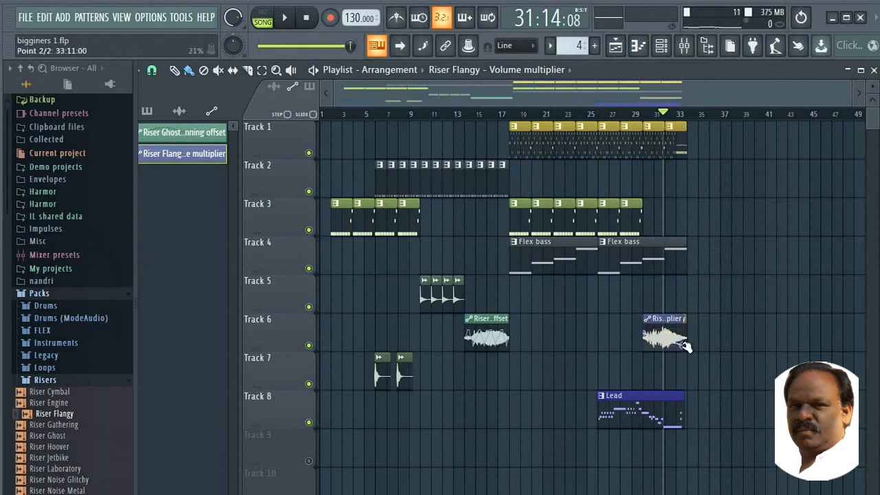
- Play the arrangement from just before bar 30 to check the Riser Flangy volume automation
{"action": "left_click", "coordinate": [640, 117]}
{"action": "key", "text": "space"}
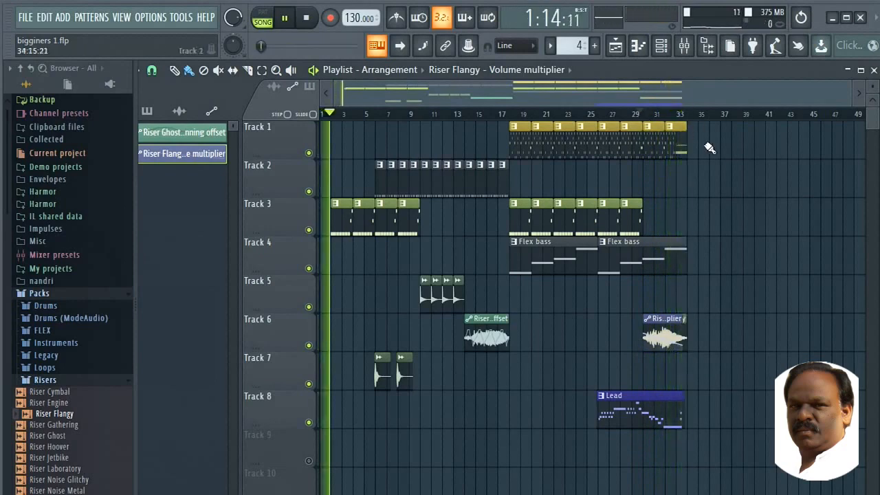
{"action": "key", "text": "space"}
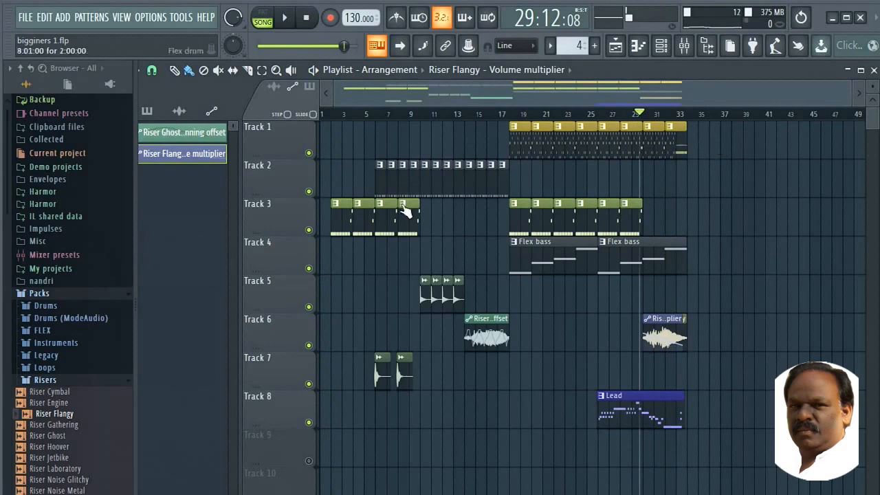